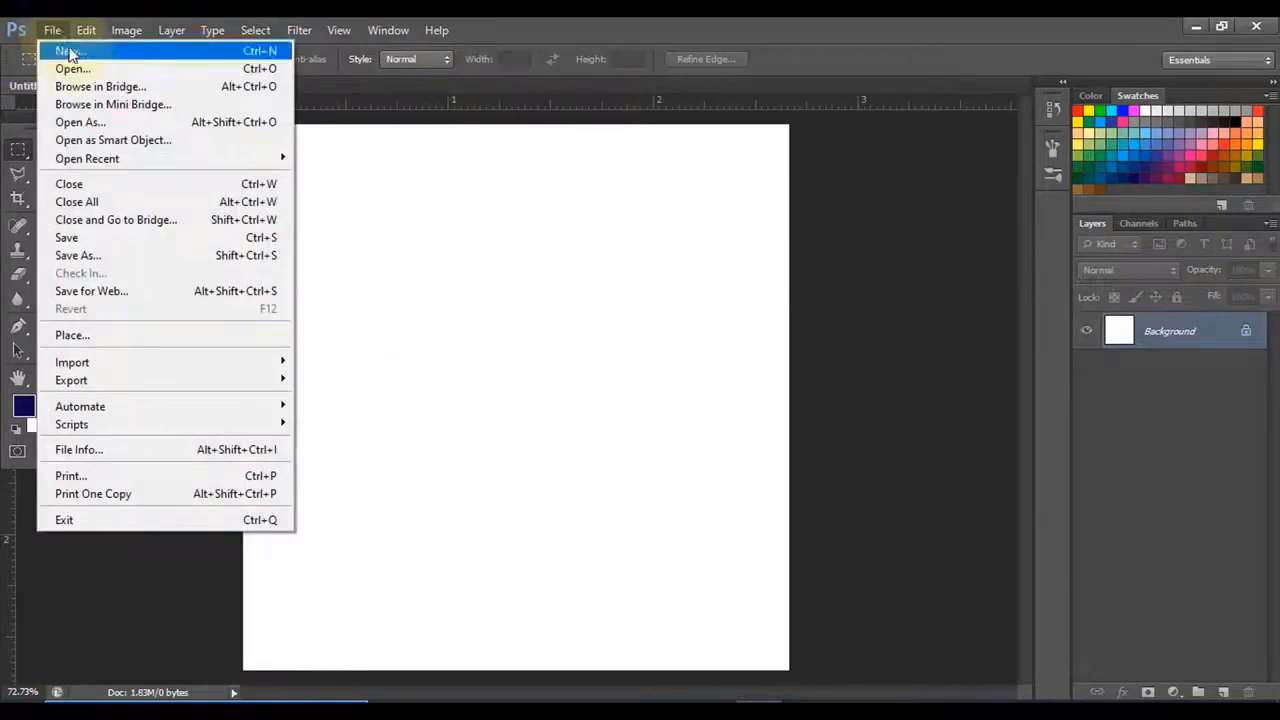
Step: Create a new 800 × 800 pixel document and add horizontal and vertical guides crossing at the canvas centre
left_click(522, 219)
key("ctrl+n")
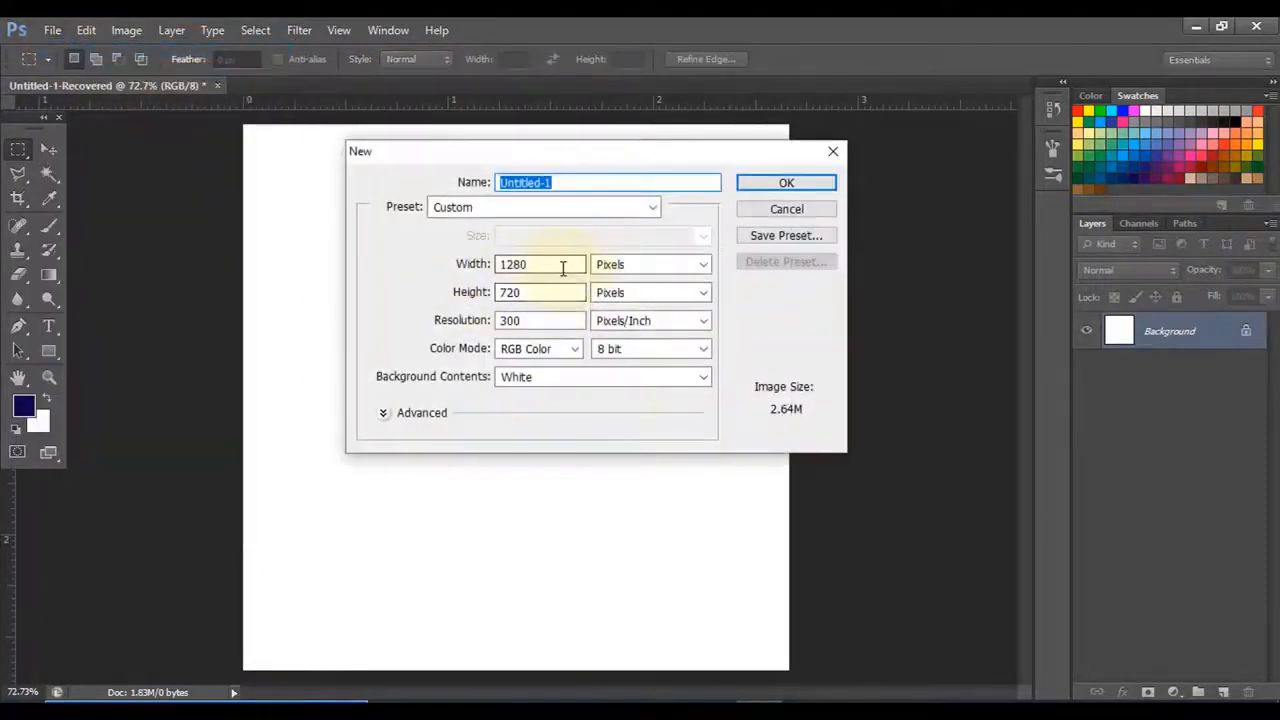
left_click(474, 265)
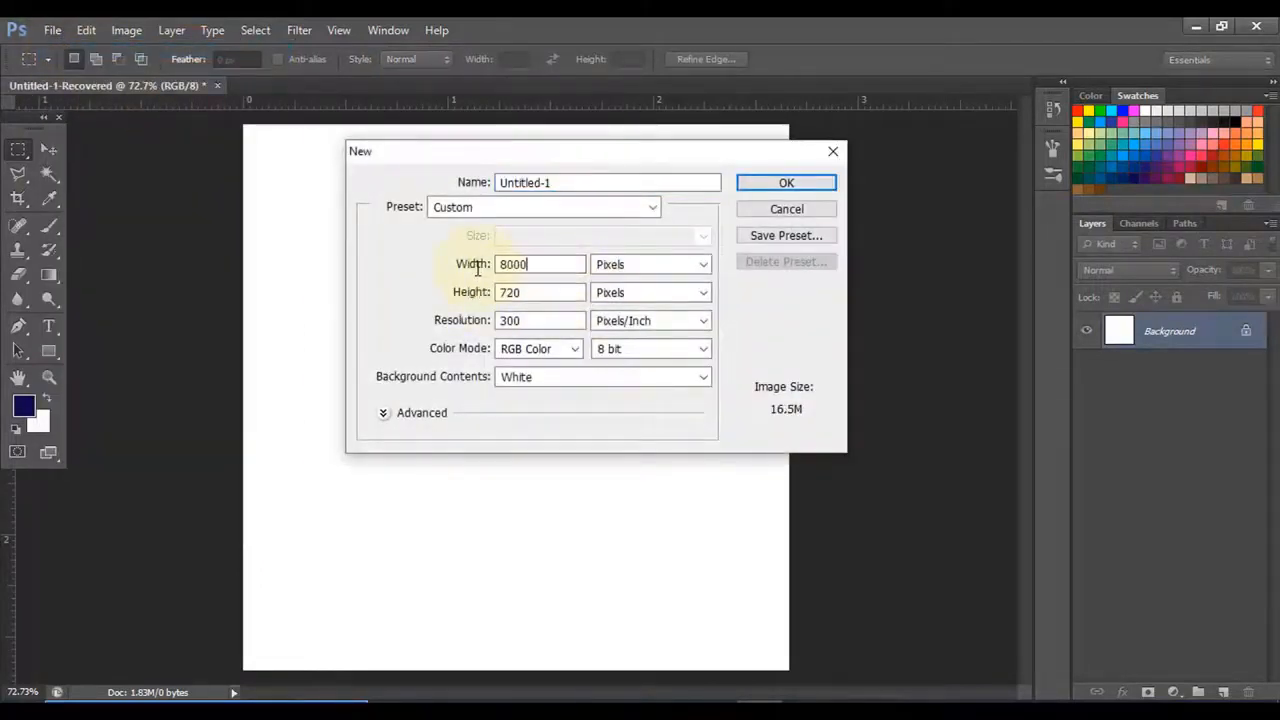
left_click(478, 301)
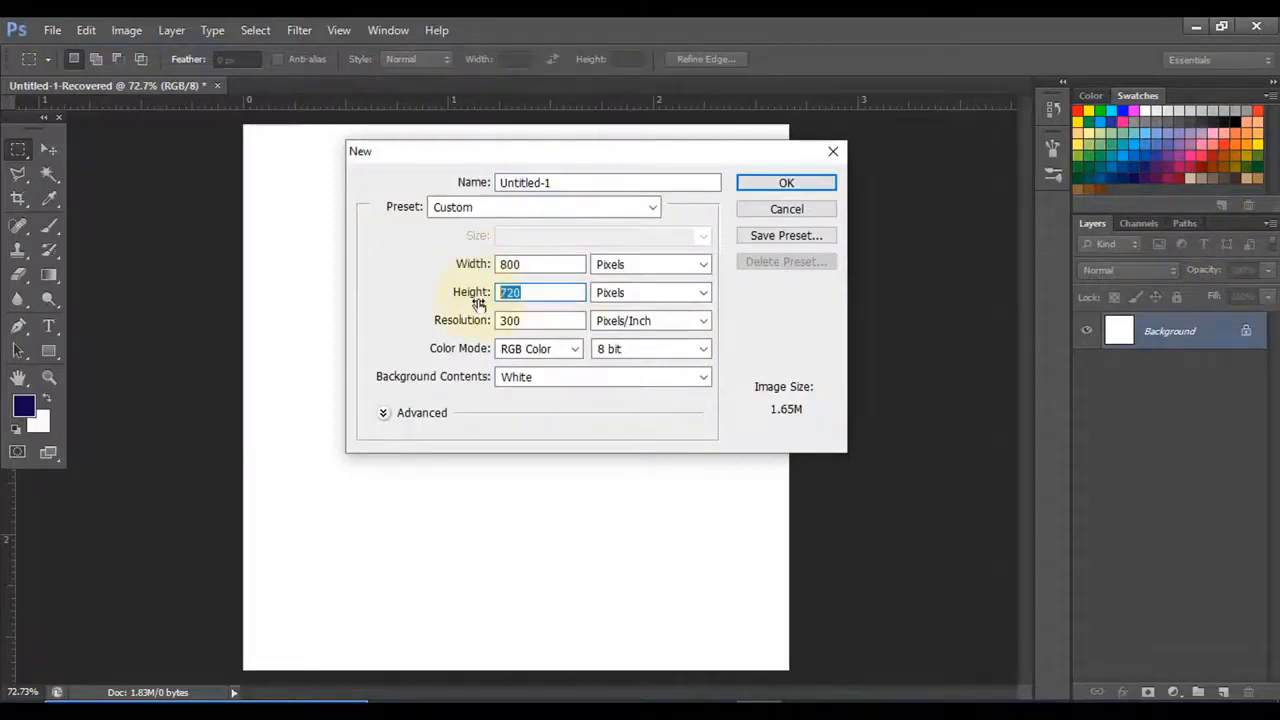
type("800")
key("Return")
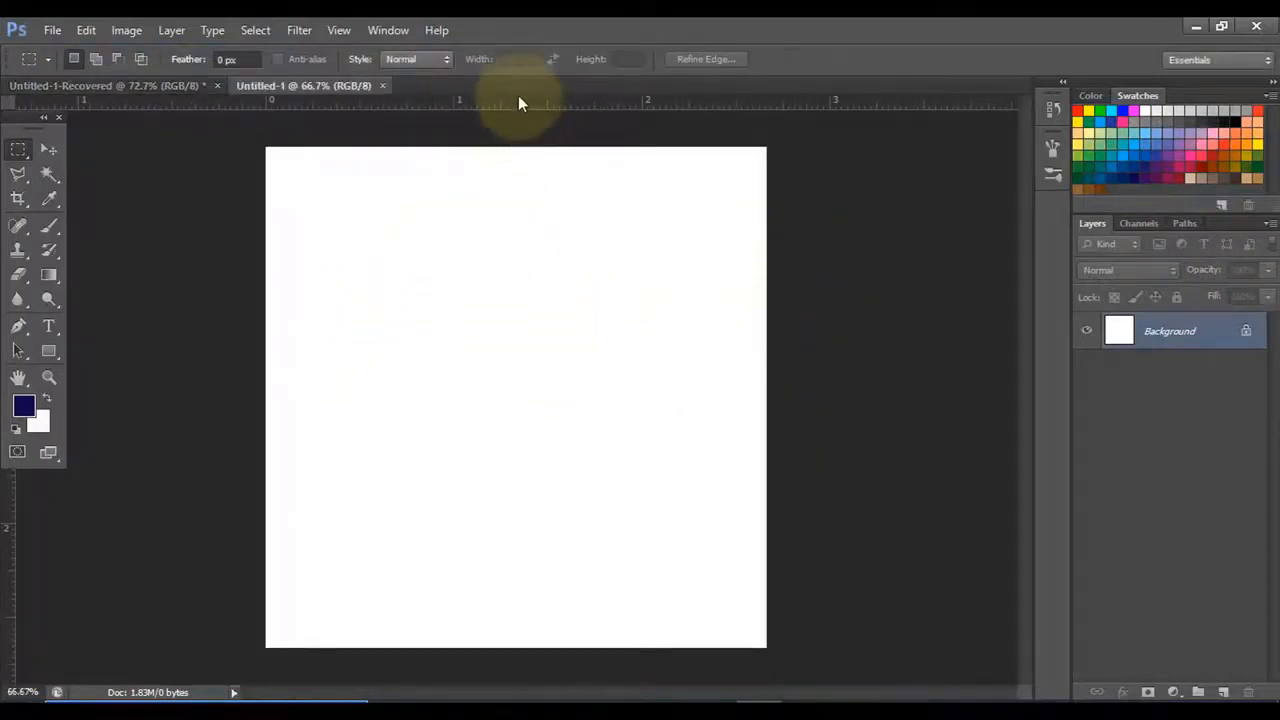
left_click_drag(518, 107, 528, 396)
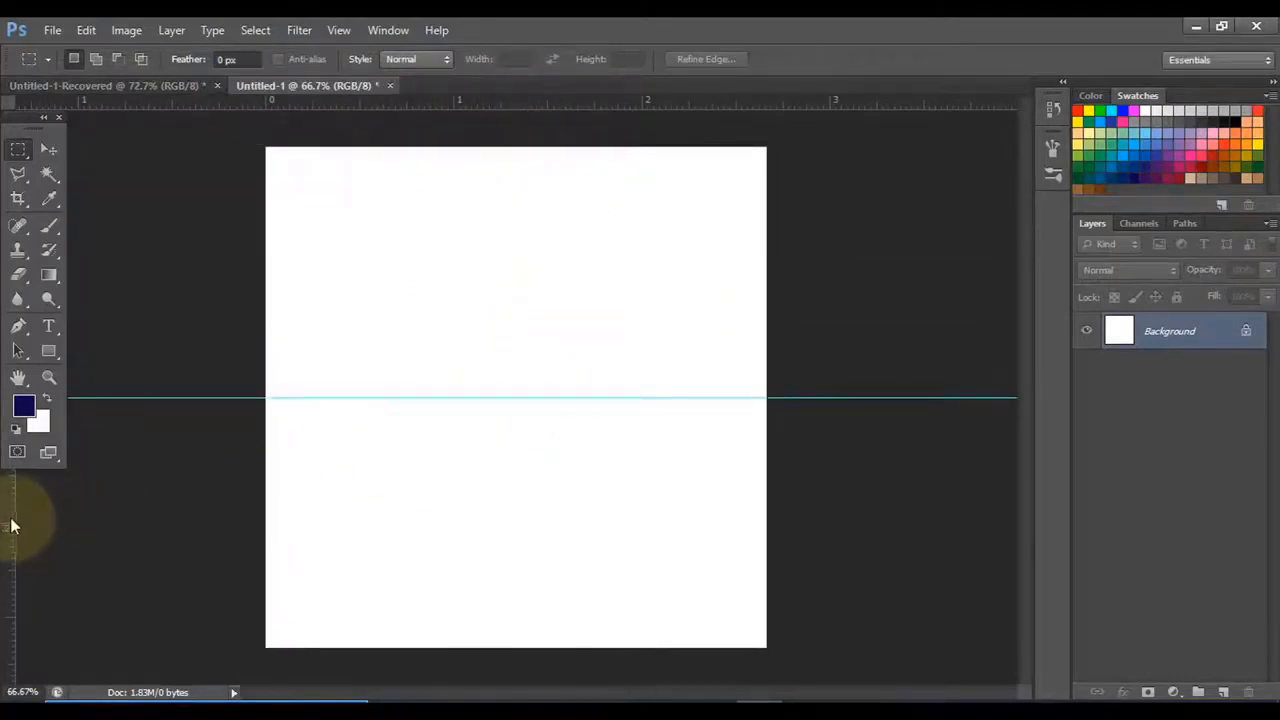
left_click_drag(11, 523, 516, 508)
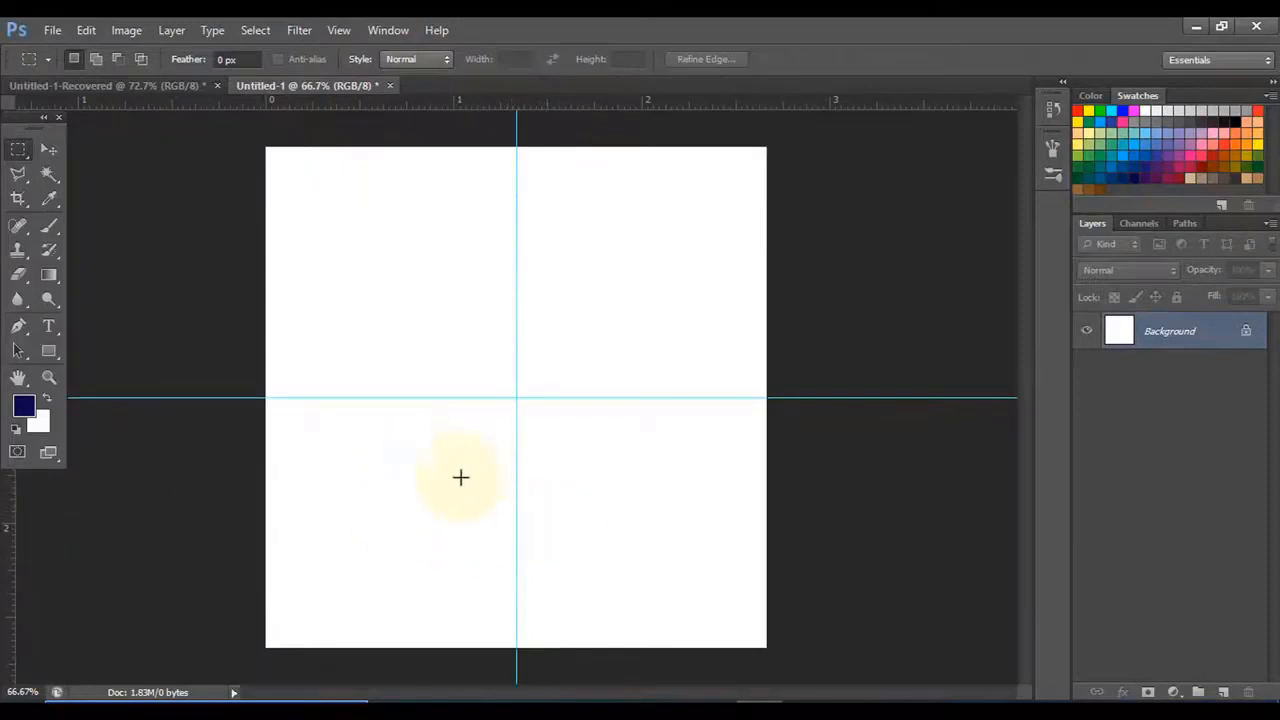
Step: Draw a closed triangular path with the Pen tool in Path mode, joining the guide intersection to the canvas's two upper corners
left_click(18, 325)
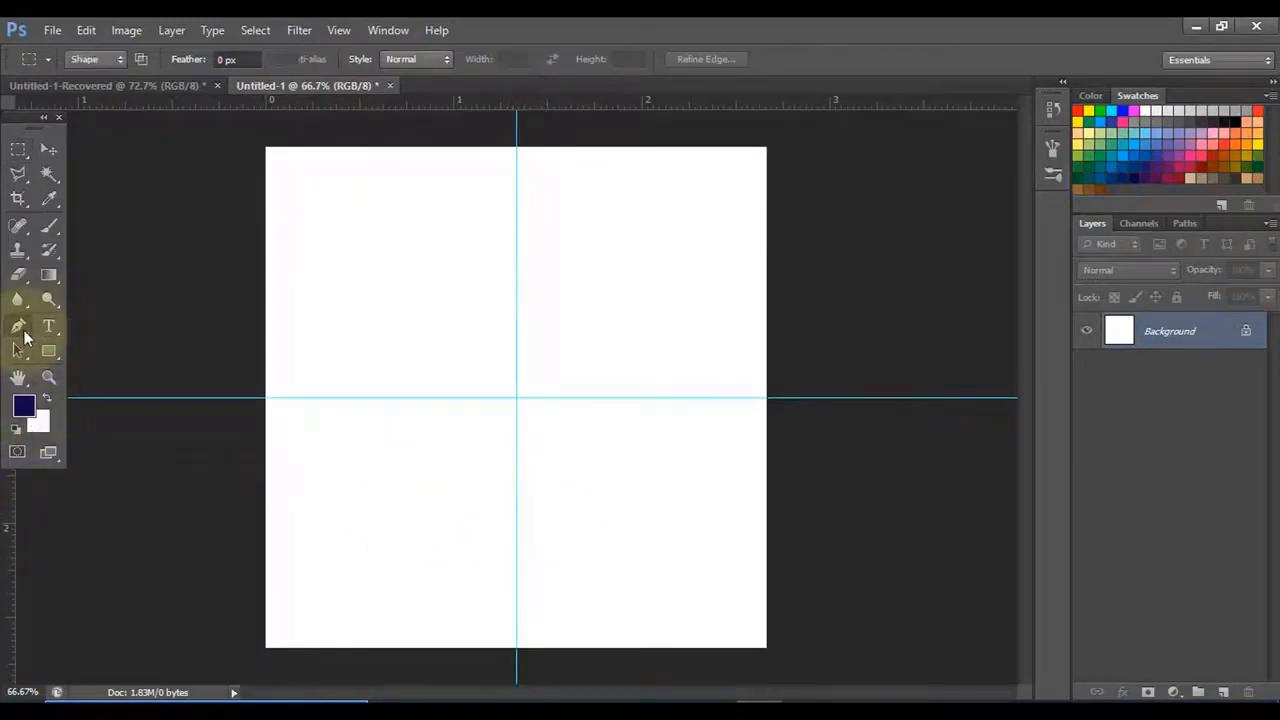
left_click(92, 59)
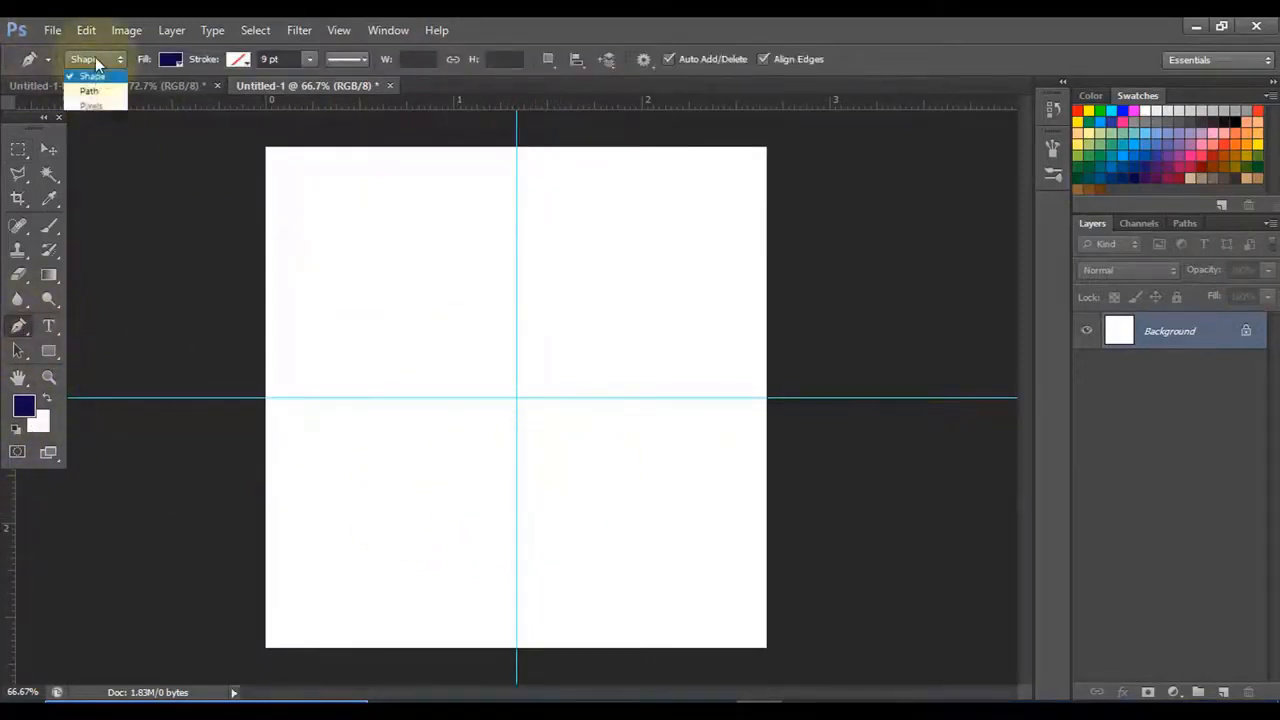
left_click(84, 96)
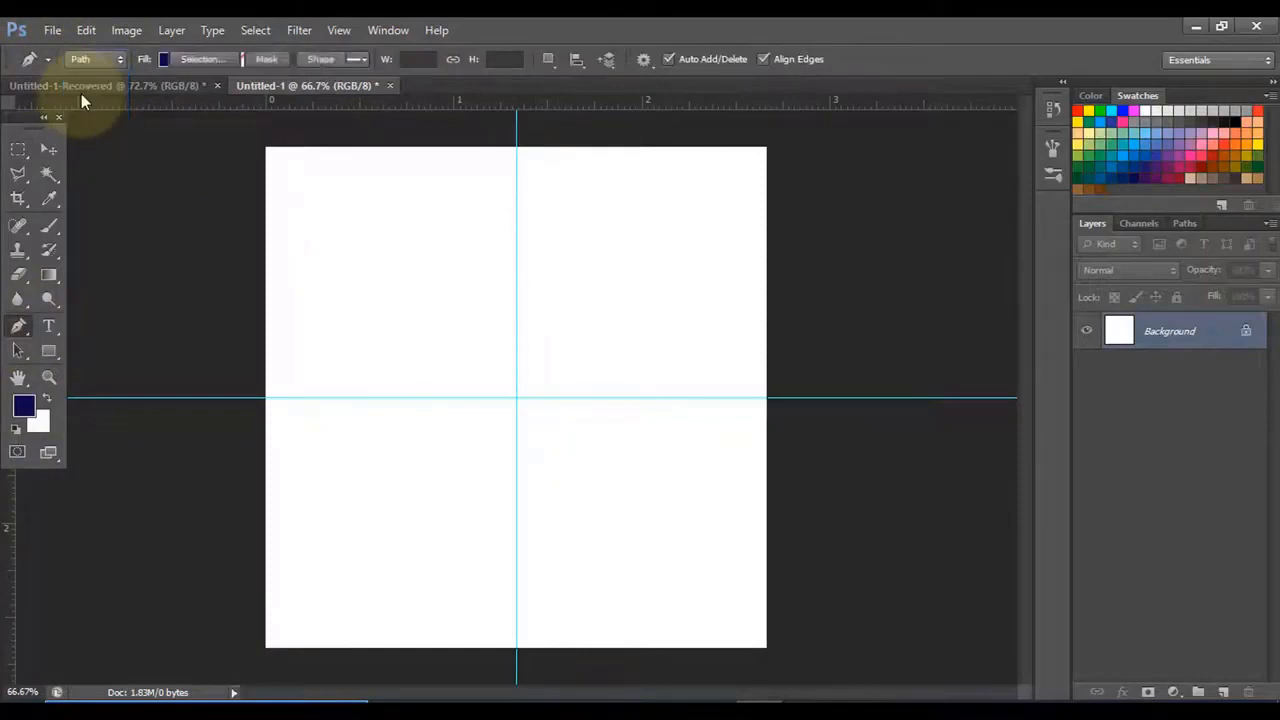
left_click(516, 398)
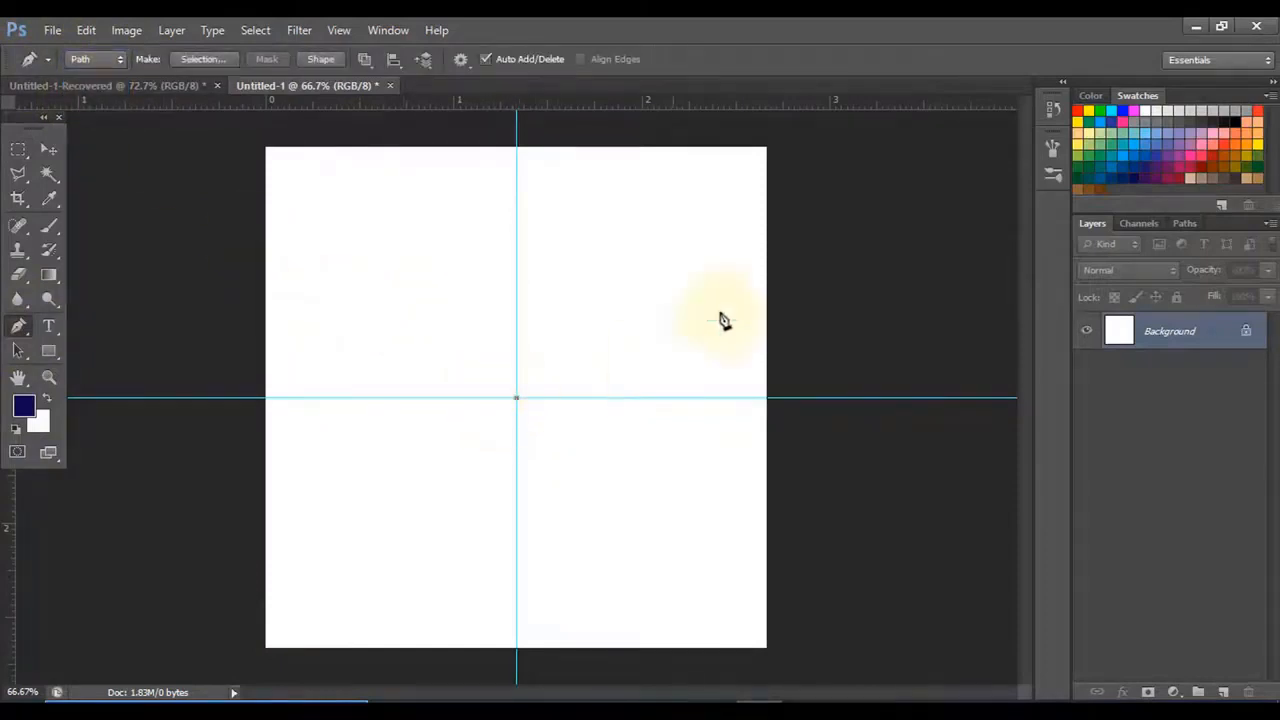
left_click(766, 149)
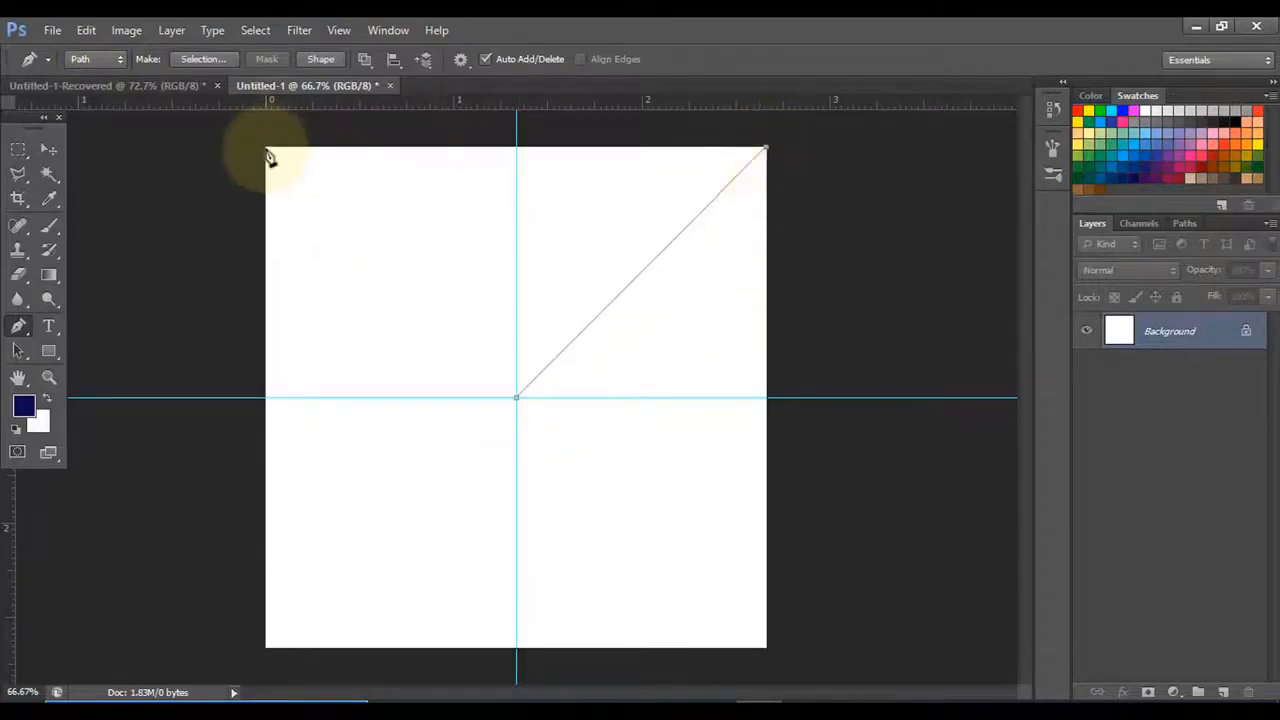
left_click(267, 149)
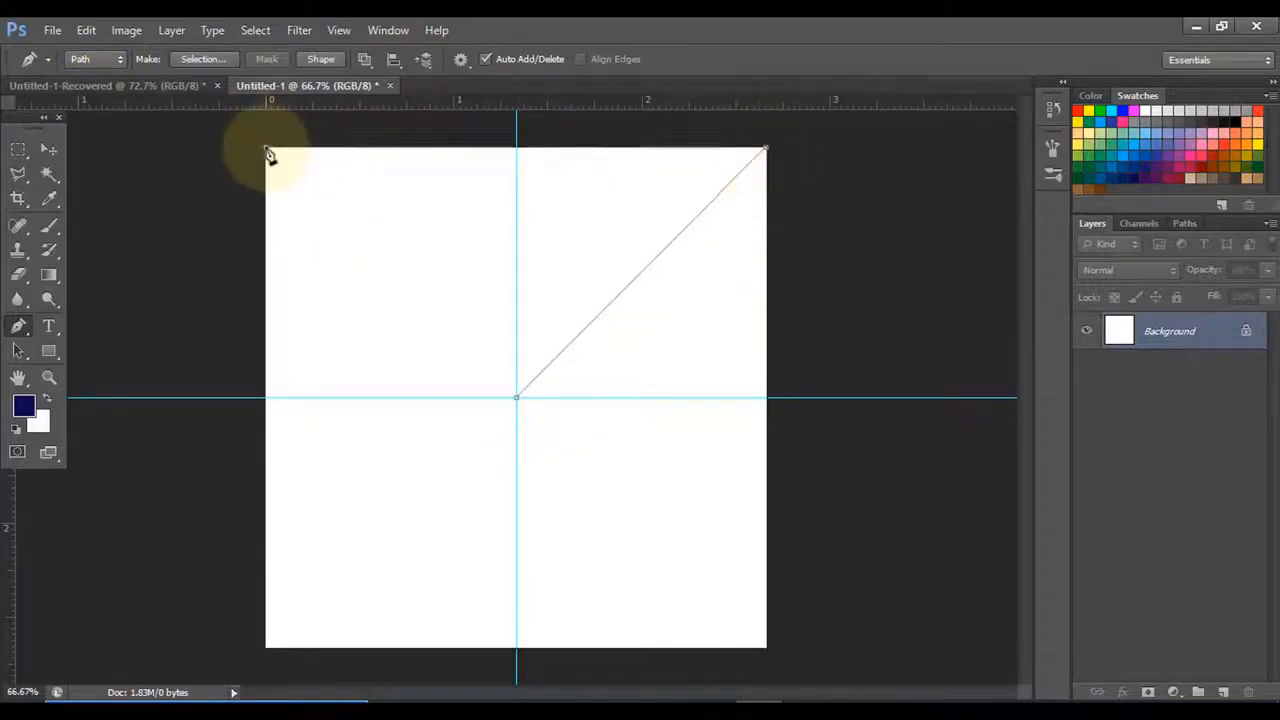
left_click(516, 398)
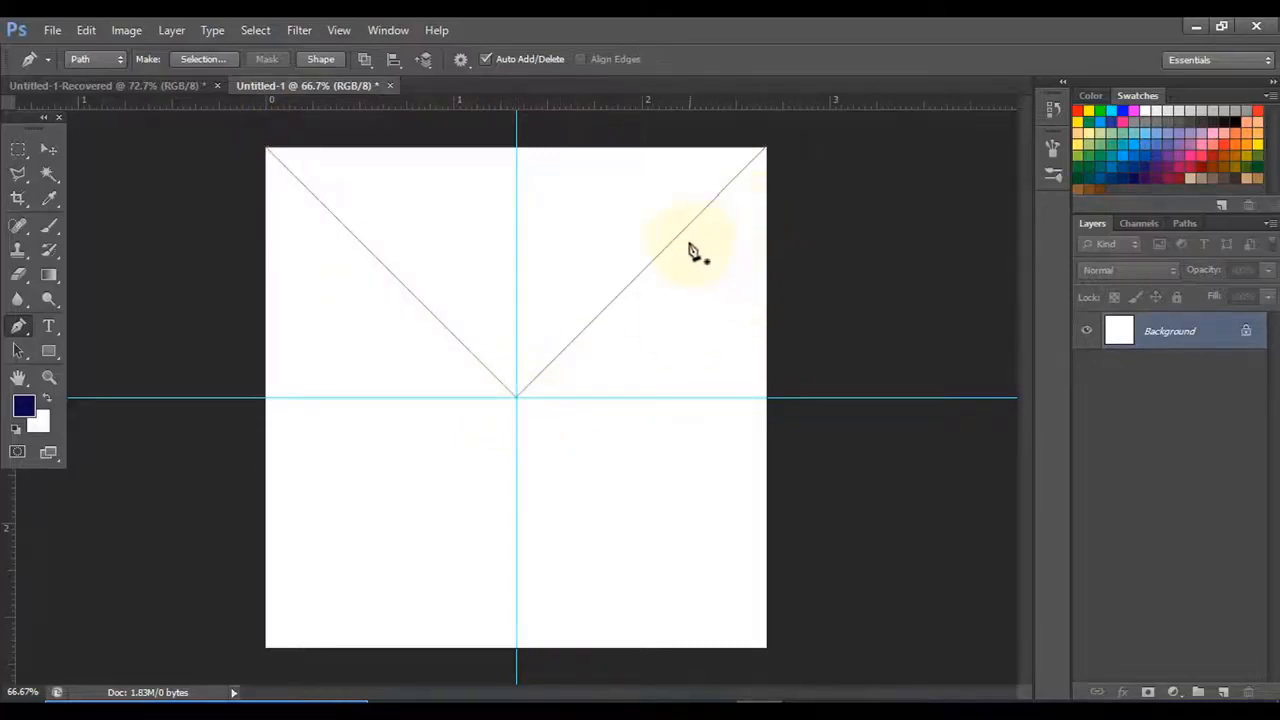
Step: Move the path's upper-right anchor point exactly onto the canvas corner
scroll(692, 245, "up", 8)
left_click_drag(709, 191, 482, 360)
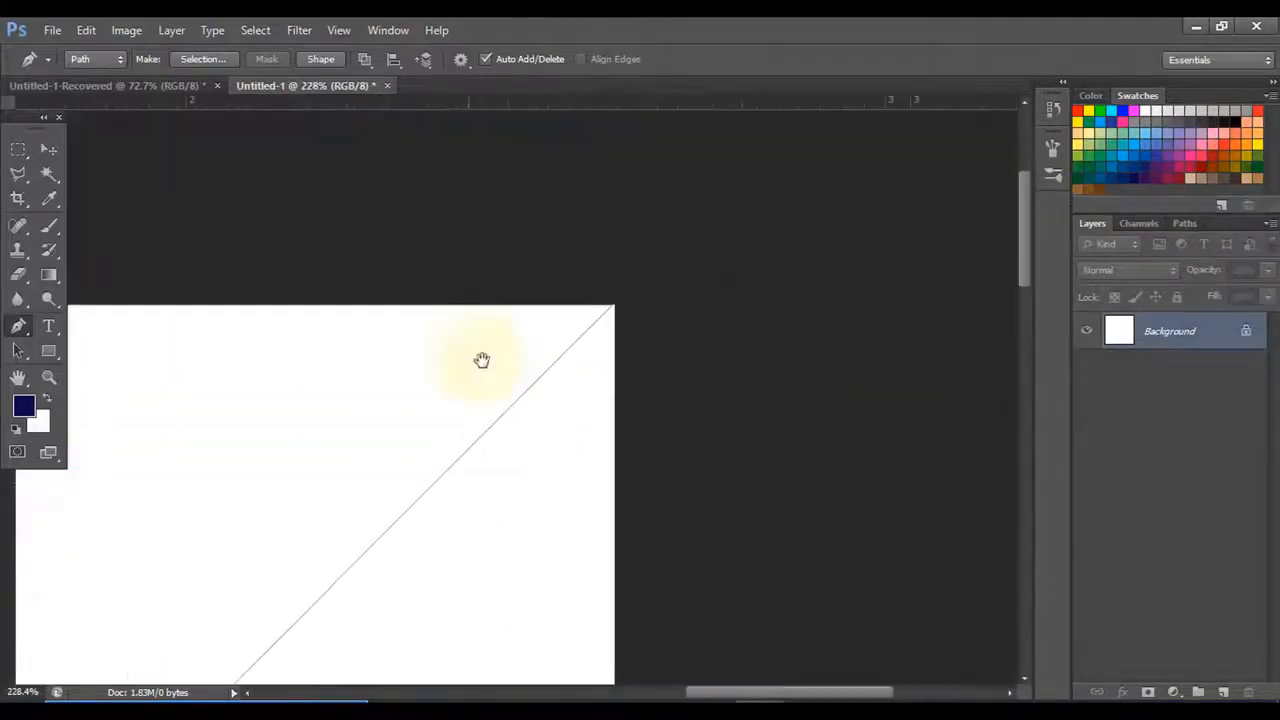
scroll(649, 349, "up", 10)
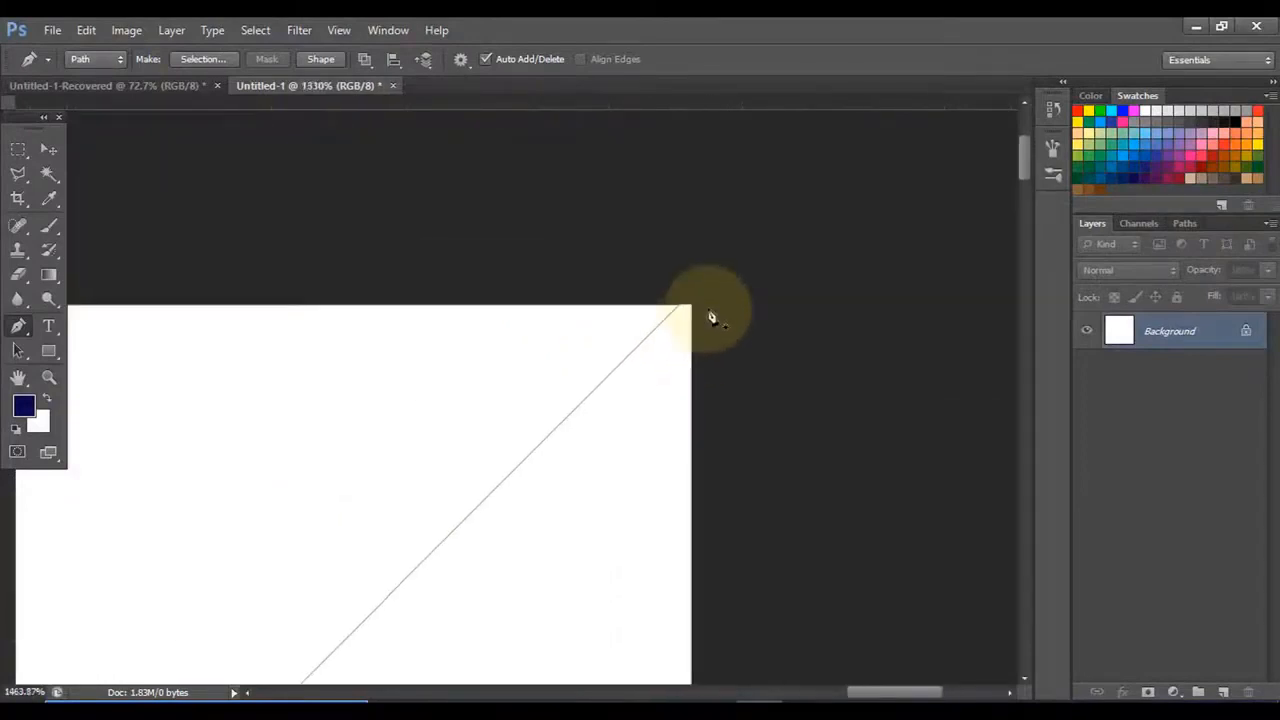
scroll(710, 318, "up", 4)
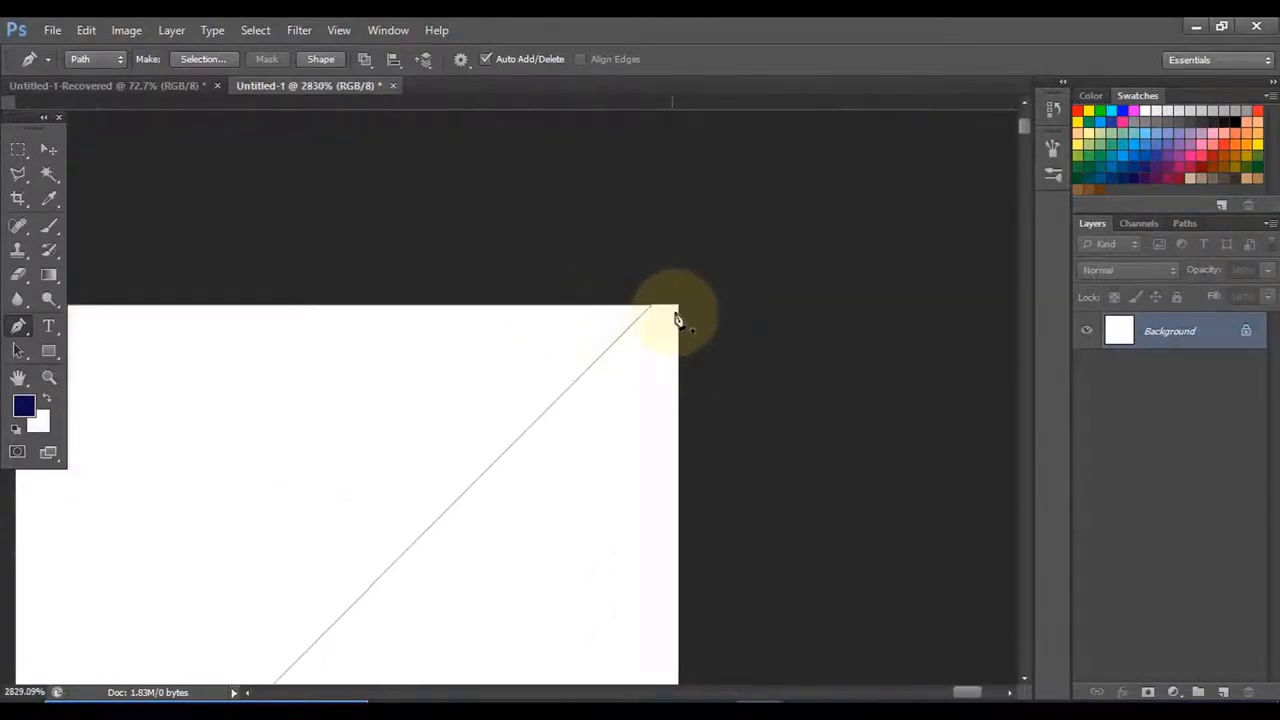
left_click_drag(18, 350, 110, 364)
left_click_drag(607, 262, 705, 412)
left_click_drag(651, 306, 677, 308)
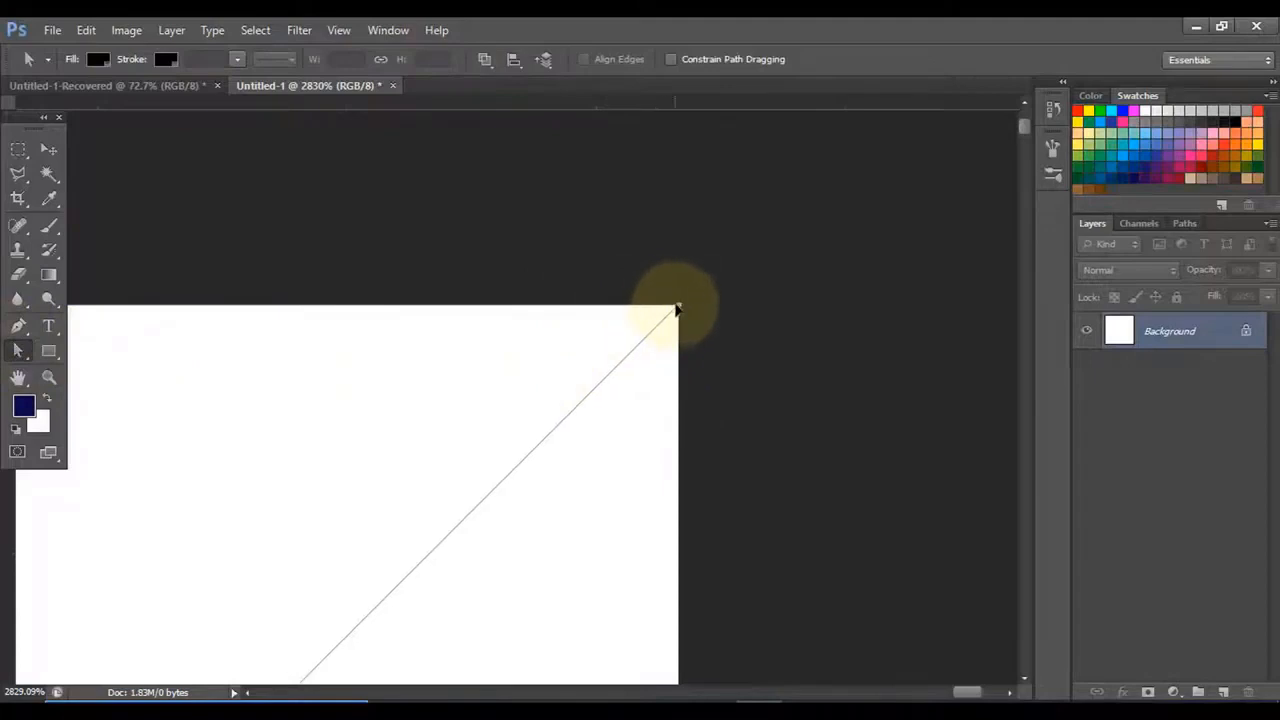
Step: Check the alignment of the path's upper-left anchor with the canvas corner and its lower anchor with the guide intersection
scroll(649, 394, "down", 3)
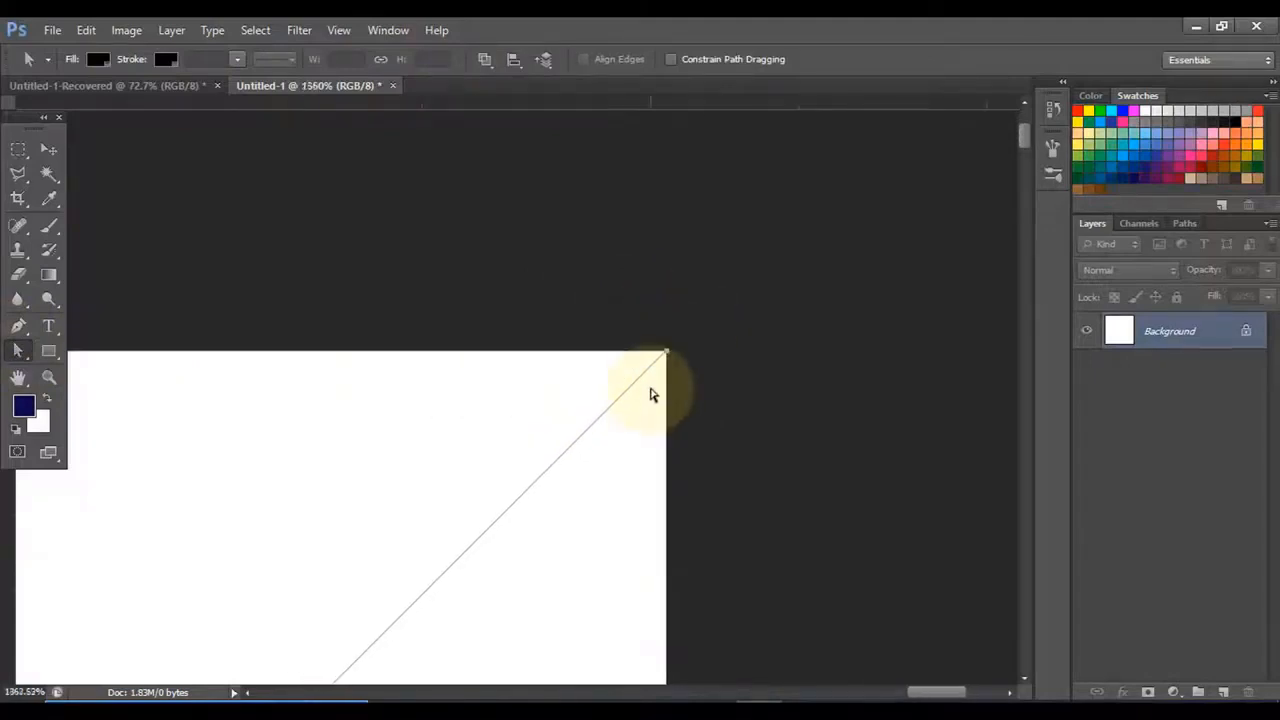
scroll(651, 391, "down", 12)
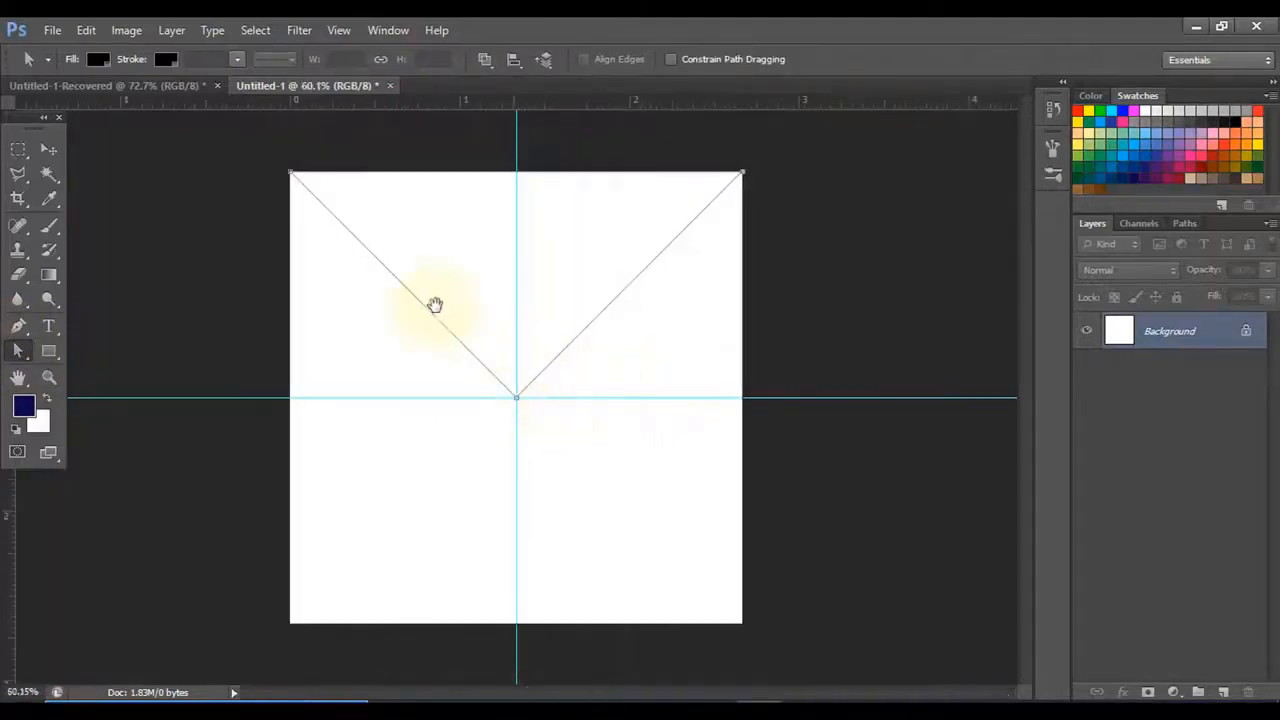
scroll(254, 183, "up", 10)
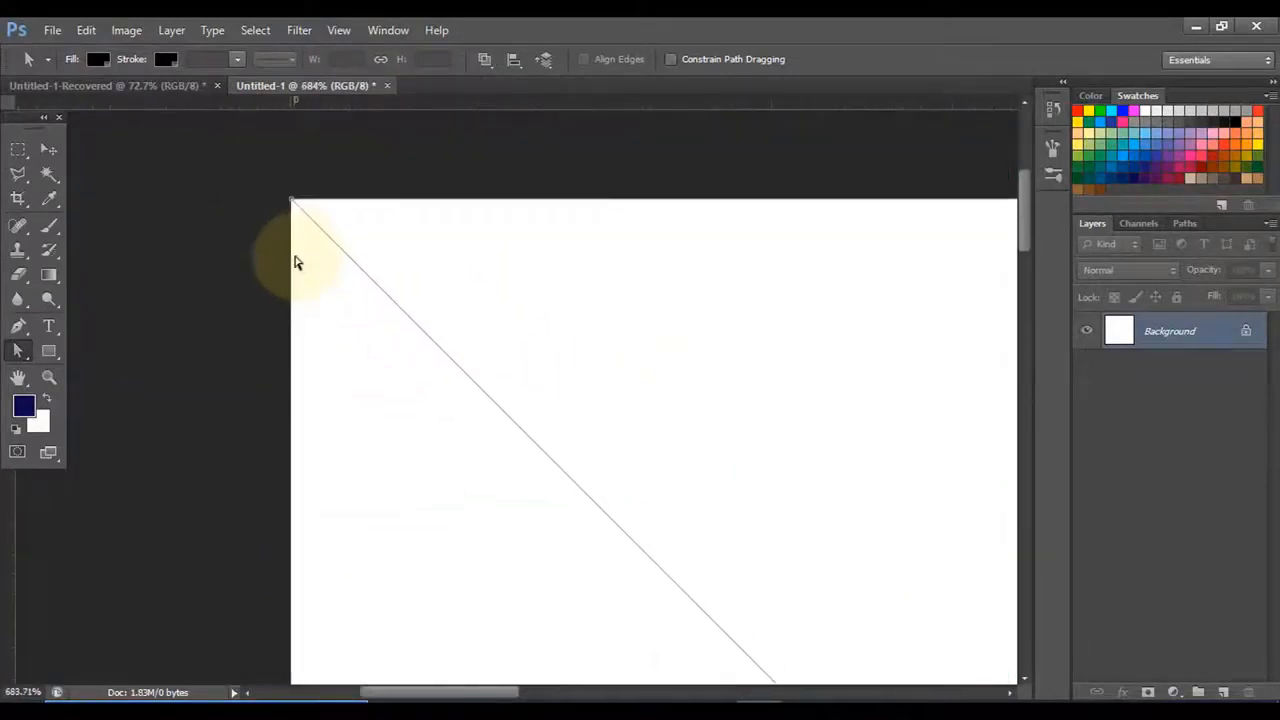
scroll(296, 263, "up", 2)
left_click_drag(380, 160, 366, 294)
left_click_drag(506, 379, 225, 132)
scroll(410, 375, "down", 3)
scroll(486, 417, "down", 2)
left_click_drag(576, 278, 308, 60)
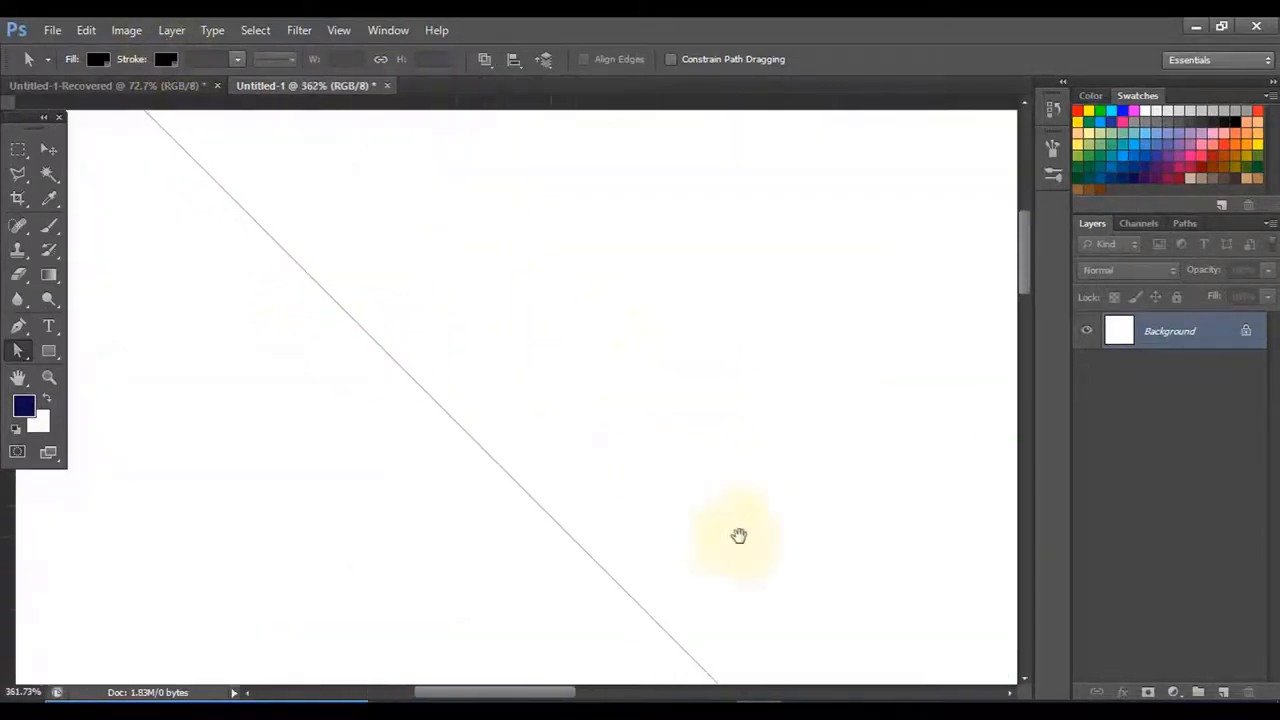
left_click_drag(737, 537, 290, 115)
left_click_drag(677, 491, 356, 235)
scroll(492, 415, "down", 1)
left_click_drag(638, 556, 482, 282)
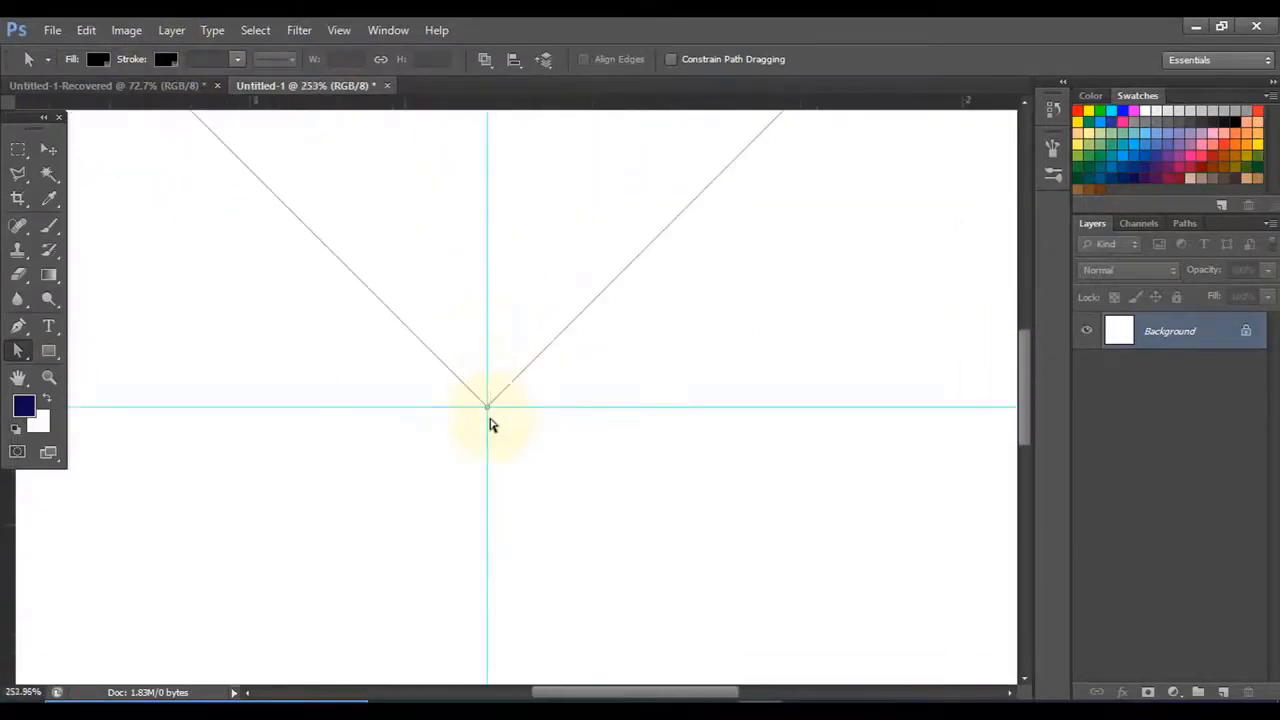
scroll(490, 422, "up", 3)
scroll(490, 423, "down", 7)
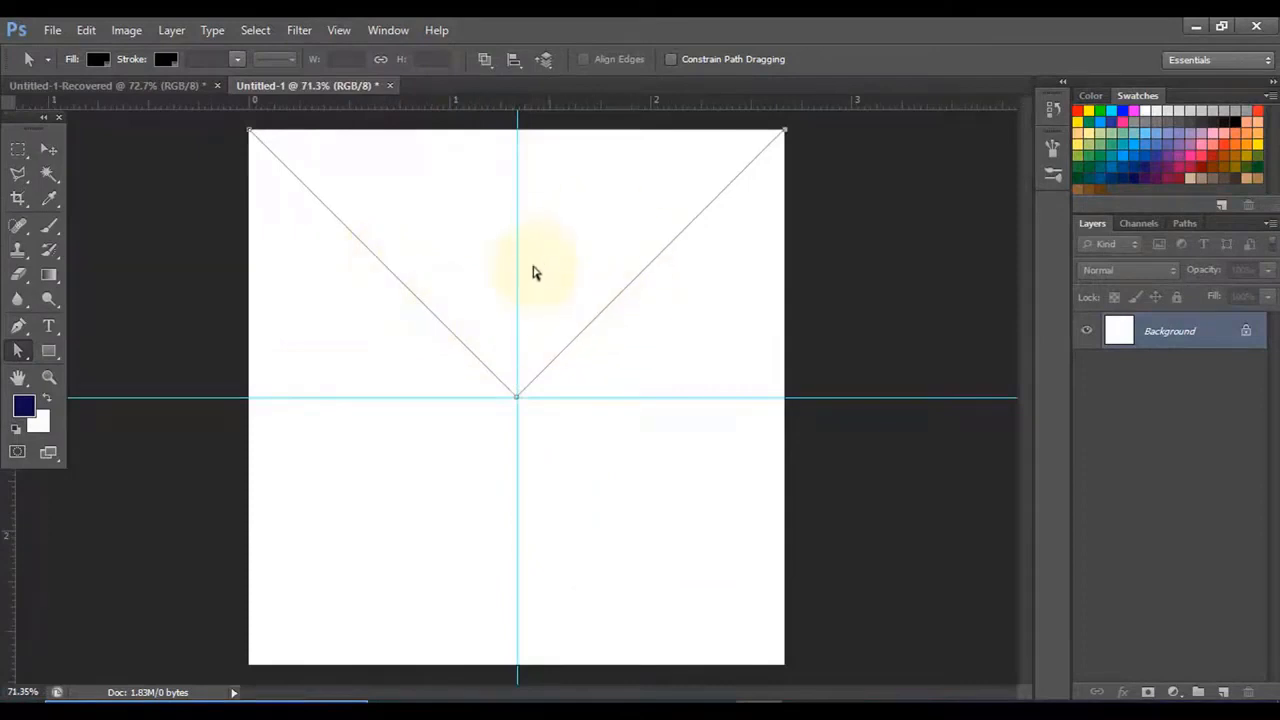
Step: Convert the triangular path into a filled shape layer
left_click(16, 330)
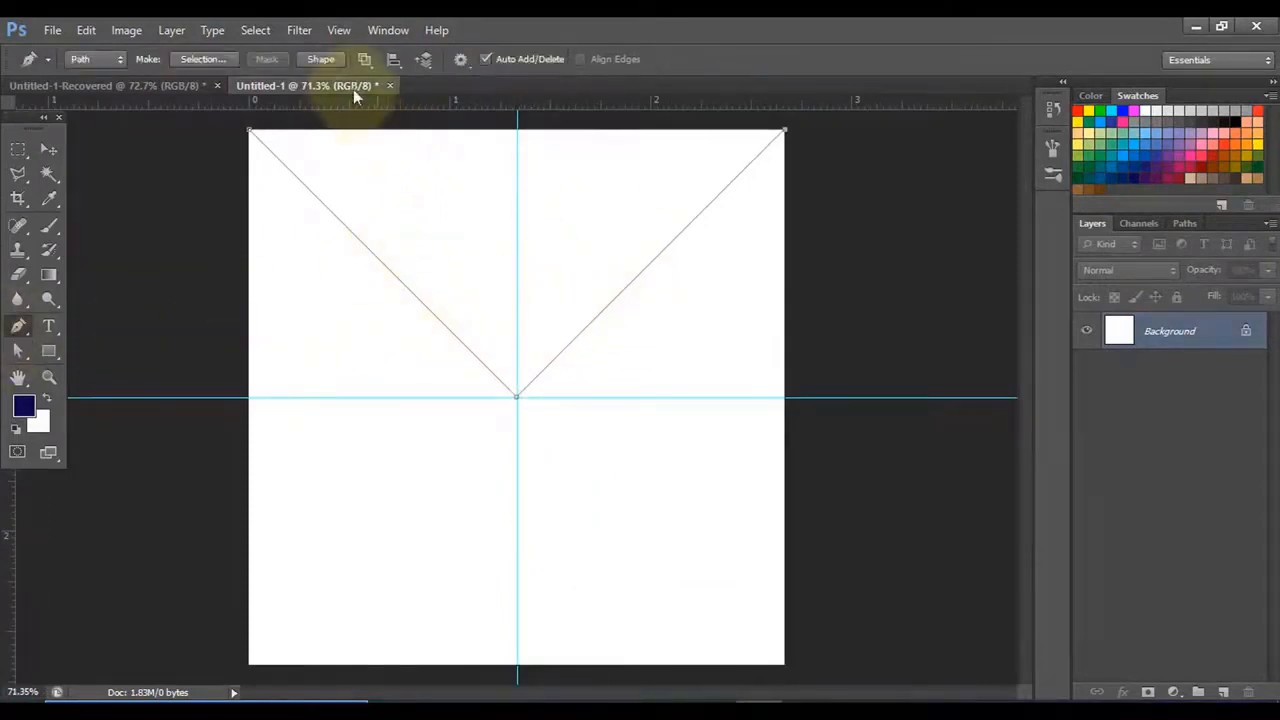
left_click(321, 60)
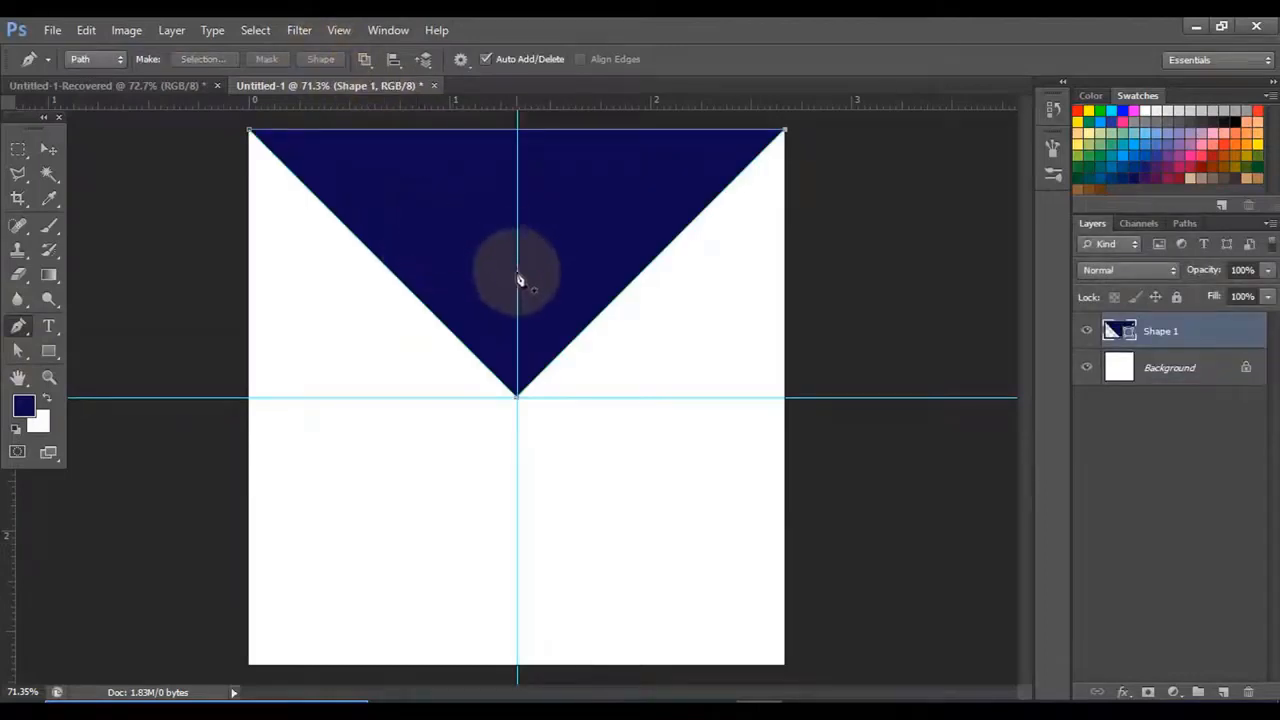
key("u")
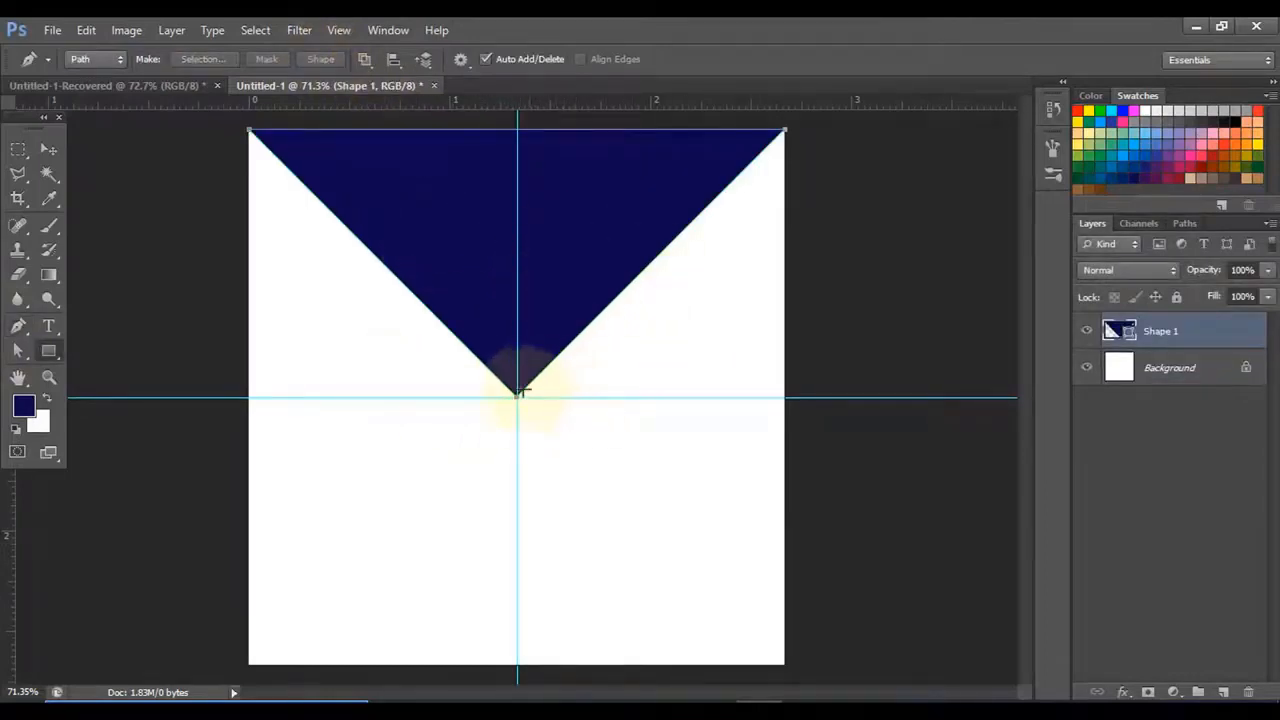
left_click(17, 326)
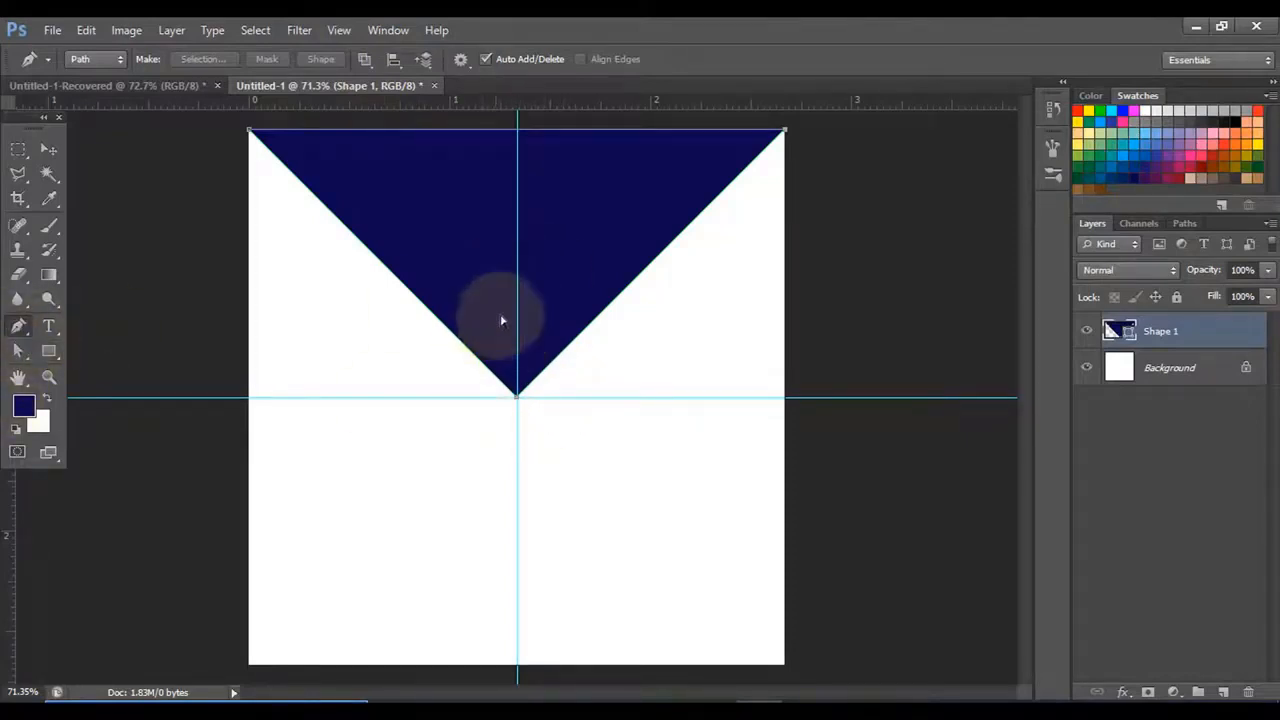
Step: Remove the triangle shape's fill and give it a solid cyan stroke
left_click(49, 354)
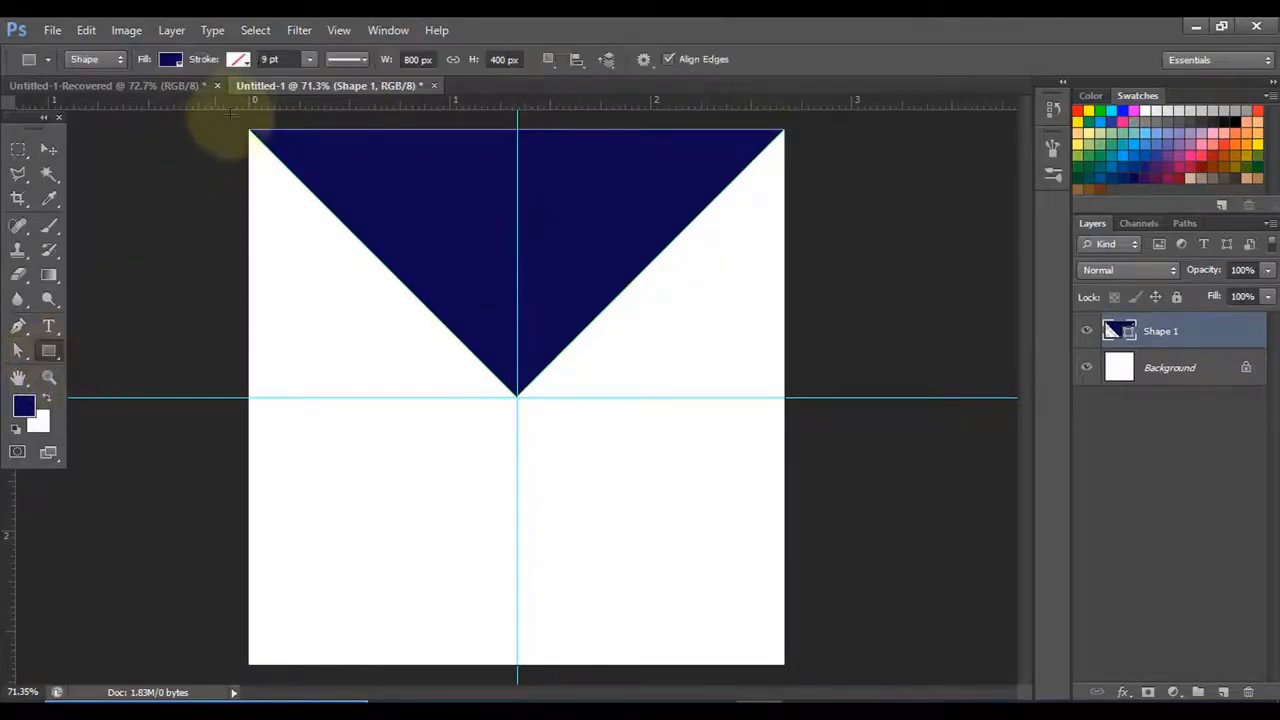
left_click(169, 61)
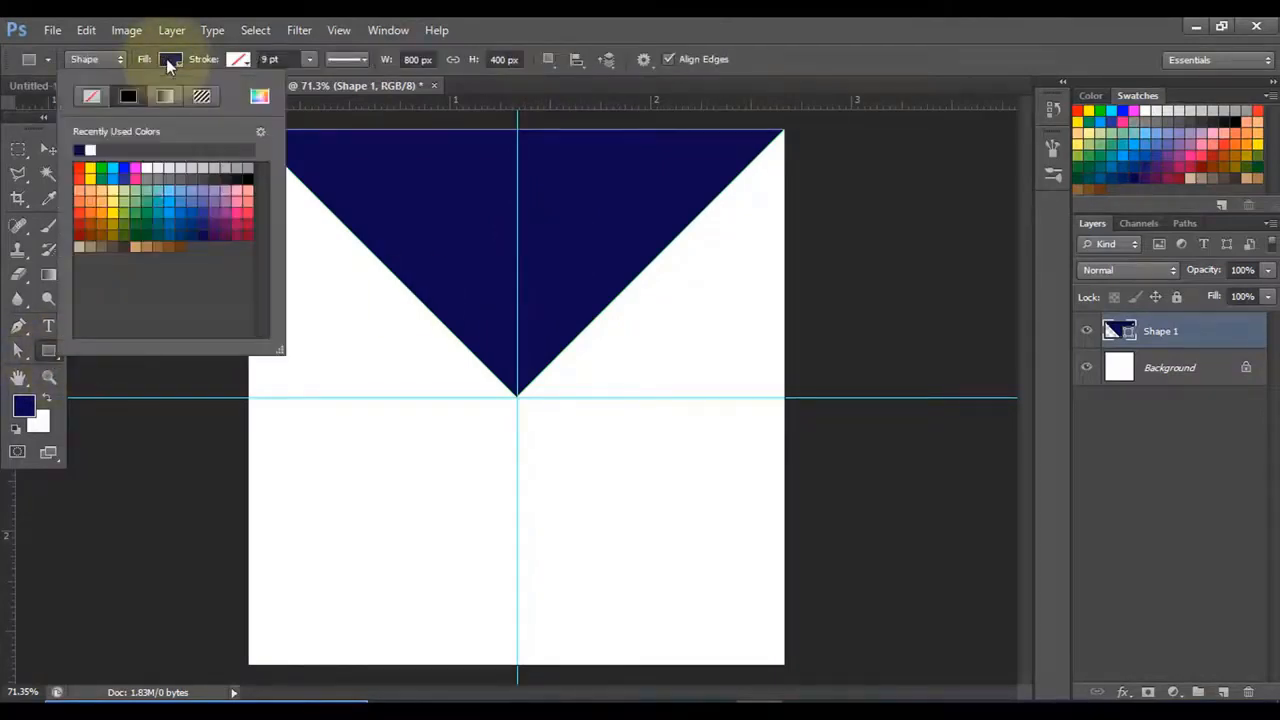
left_click(91, 97)
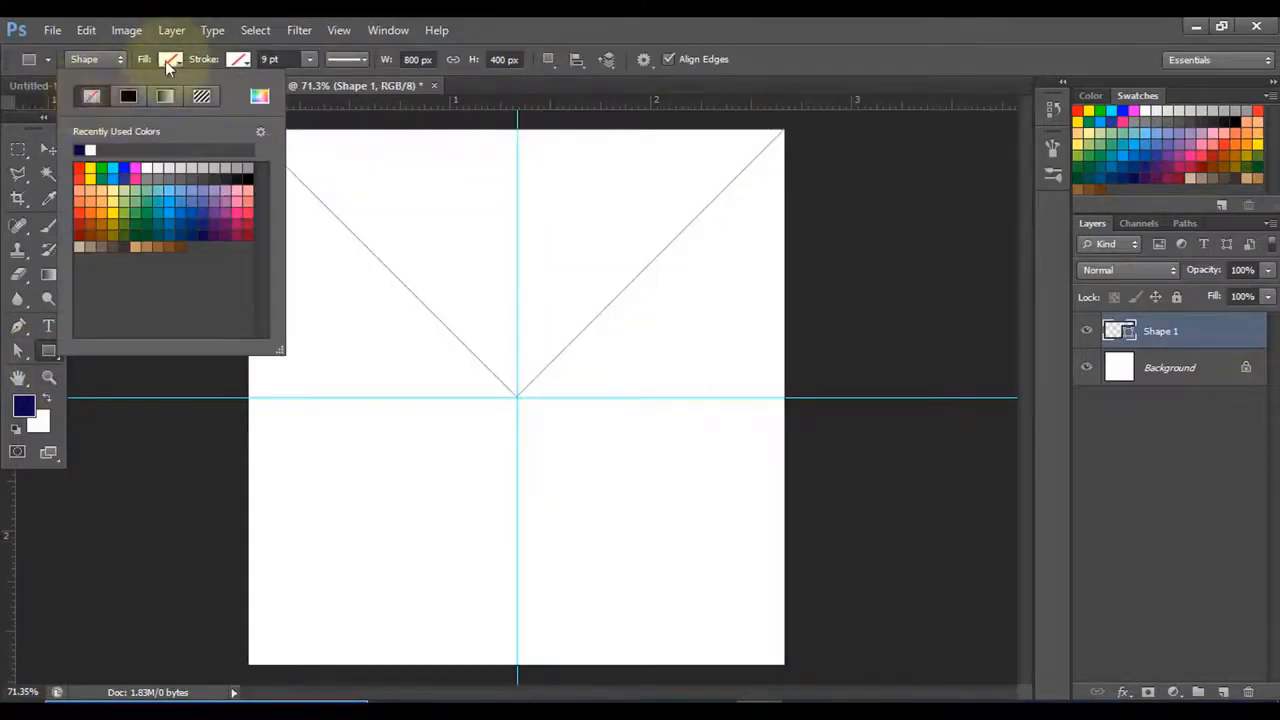
left_click(237, 60)
left_click(237, 60)
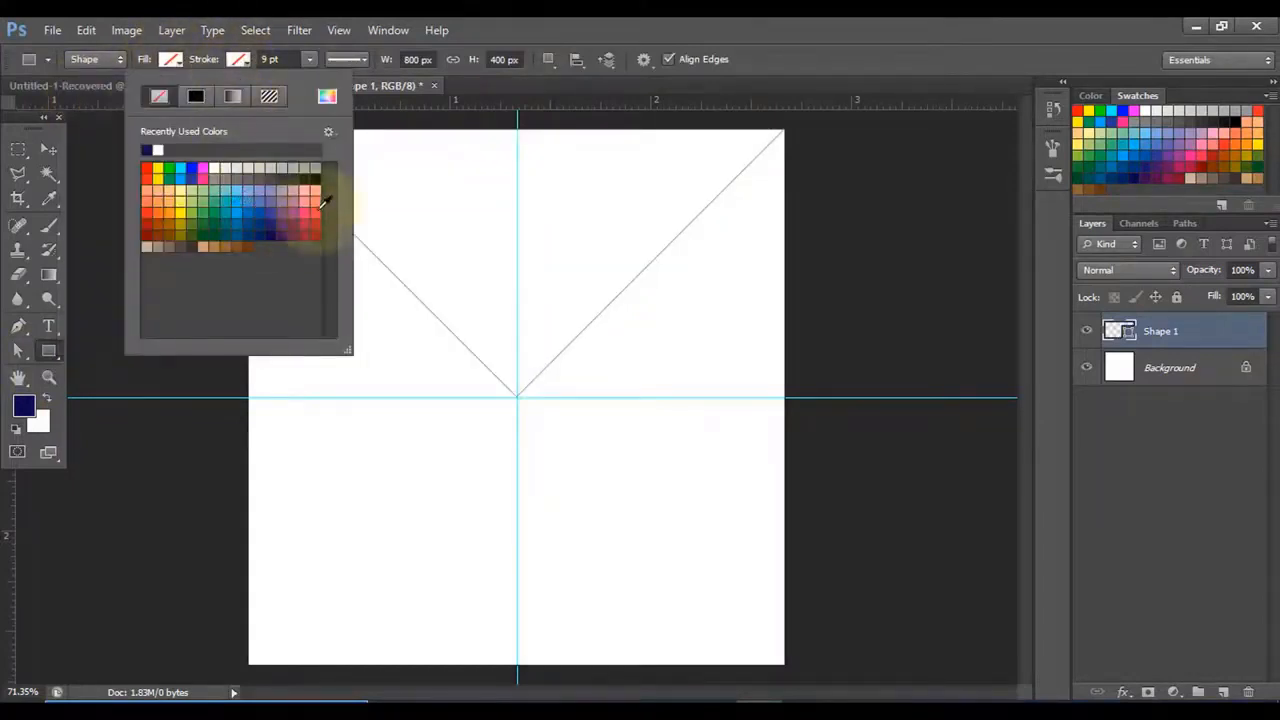
left_click(183, 168)
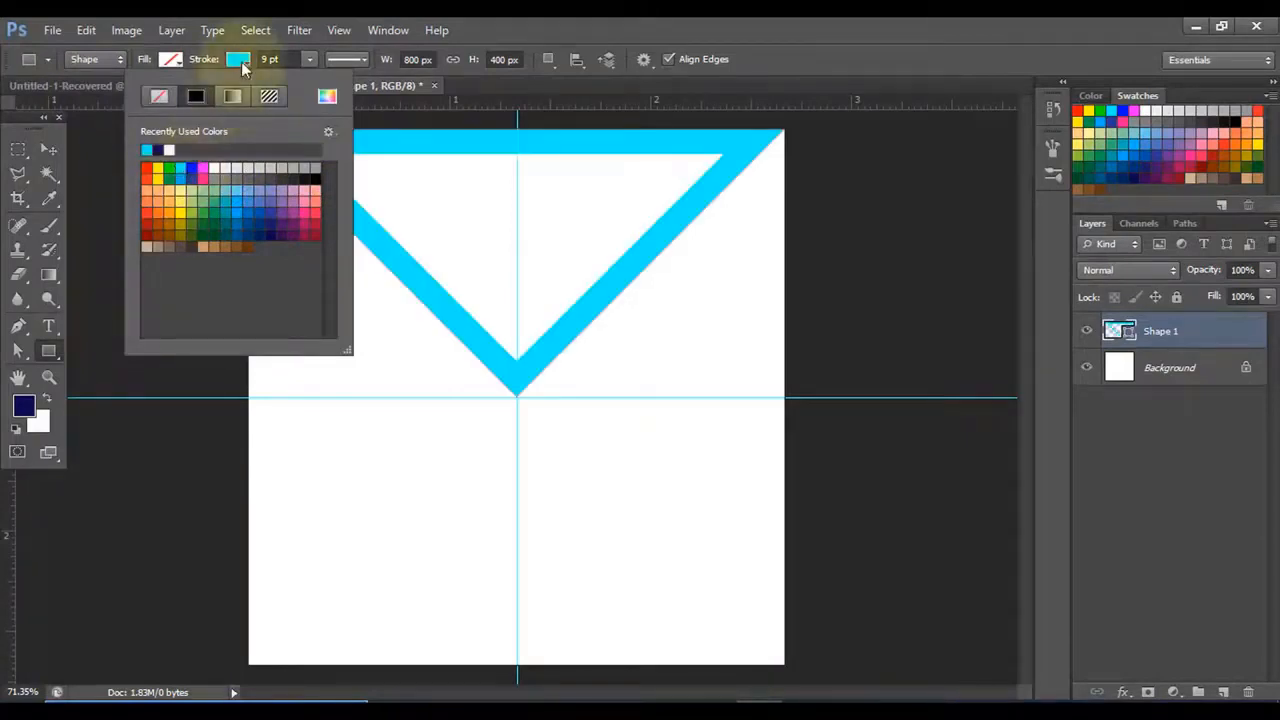
left_click(239, 62)
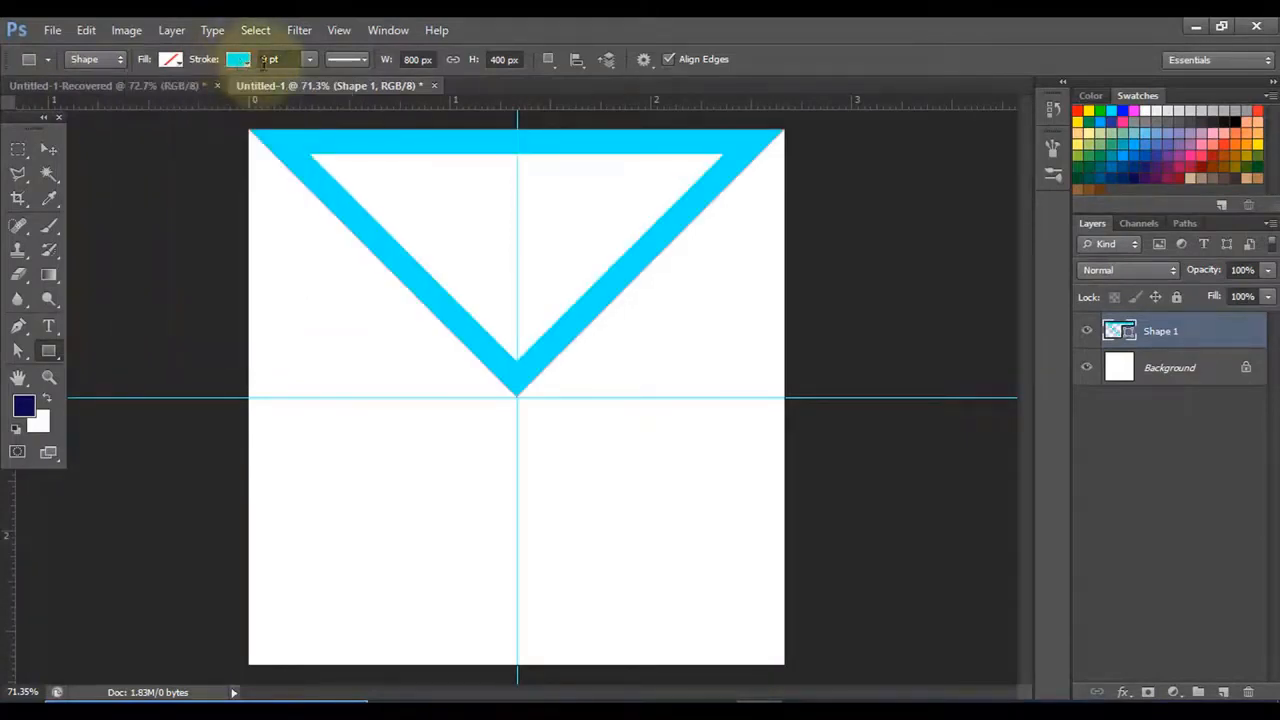
Step: Reduce the triangle's stroke width to about 0.16 pt
left_click(266, 62)
left_click(310, 62)
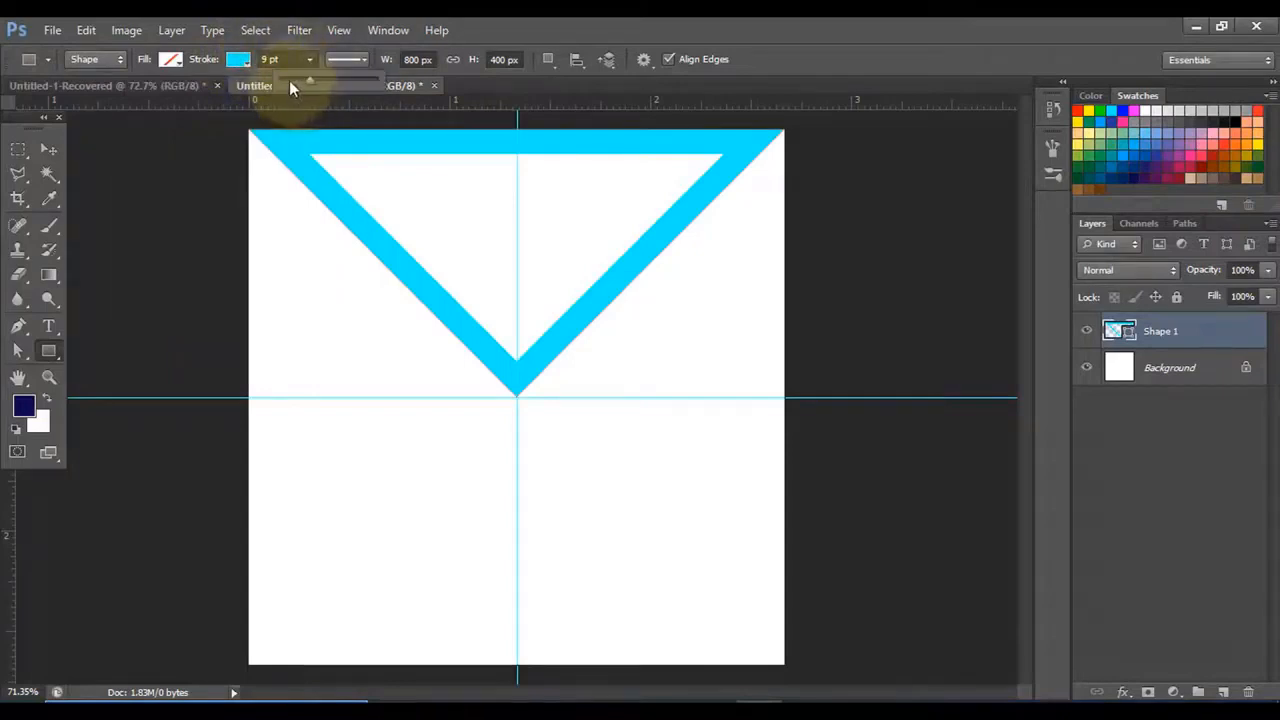
left_click_drag(289, 81, 292, 81)
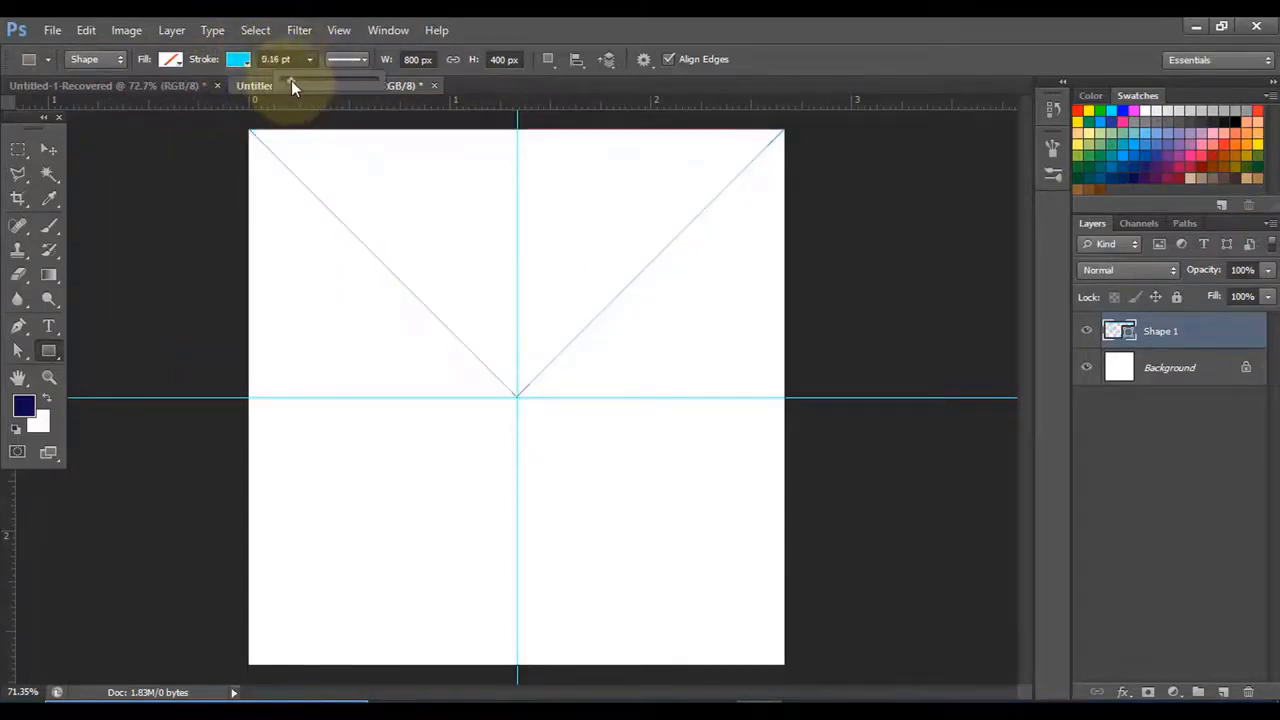
Step: Duplicate the cyan triangle layer, scale the copy to about 94% around its centre and rotate it about 1.15°
scroll(562, 183, "up", 3)
scroll(645, 284, "down", 2)
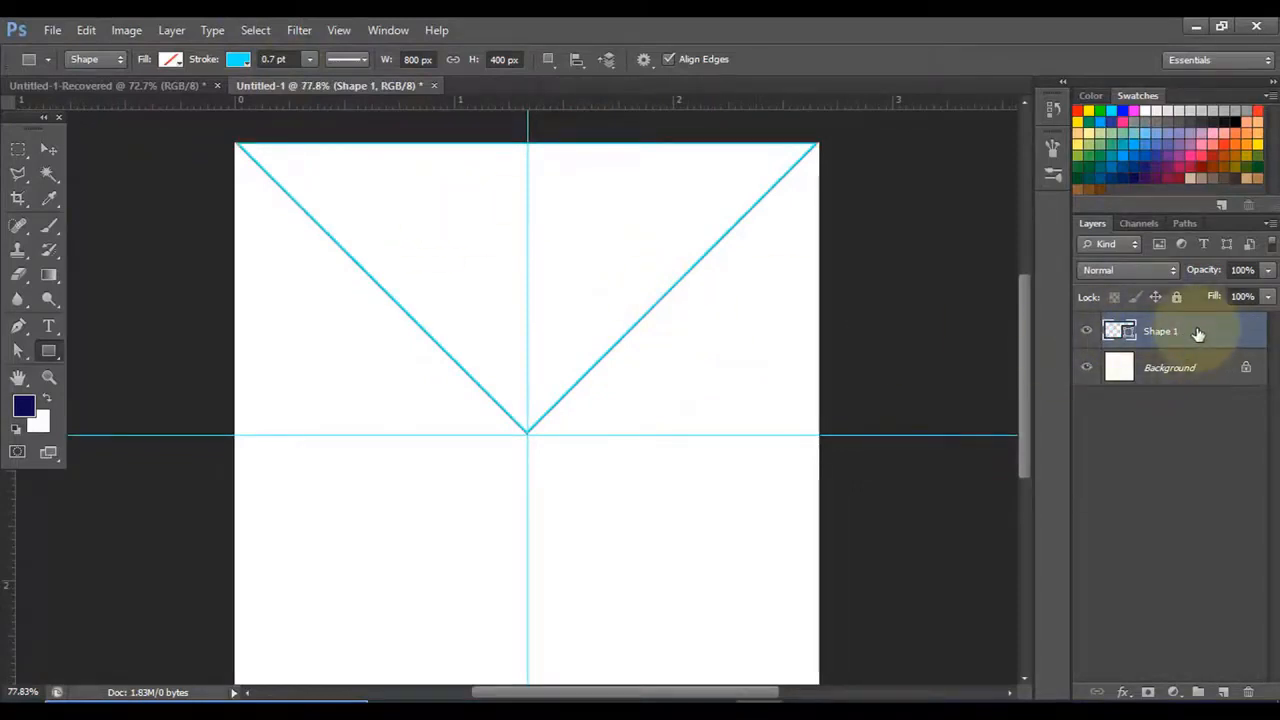
key("ctrl+j")
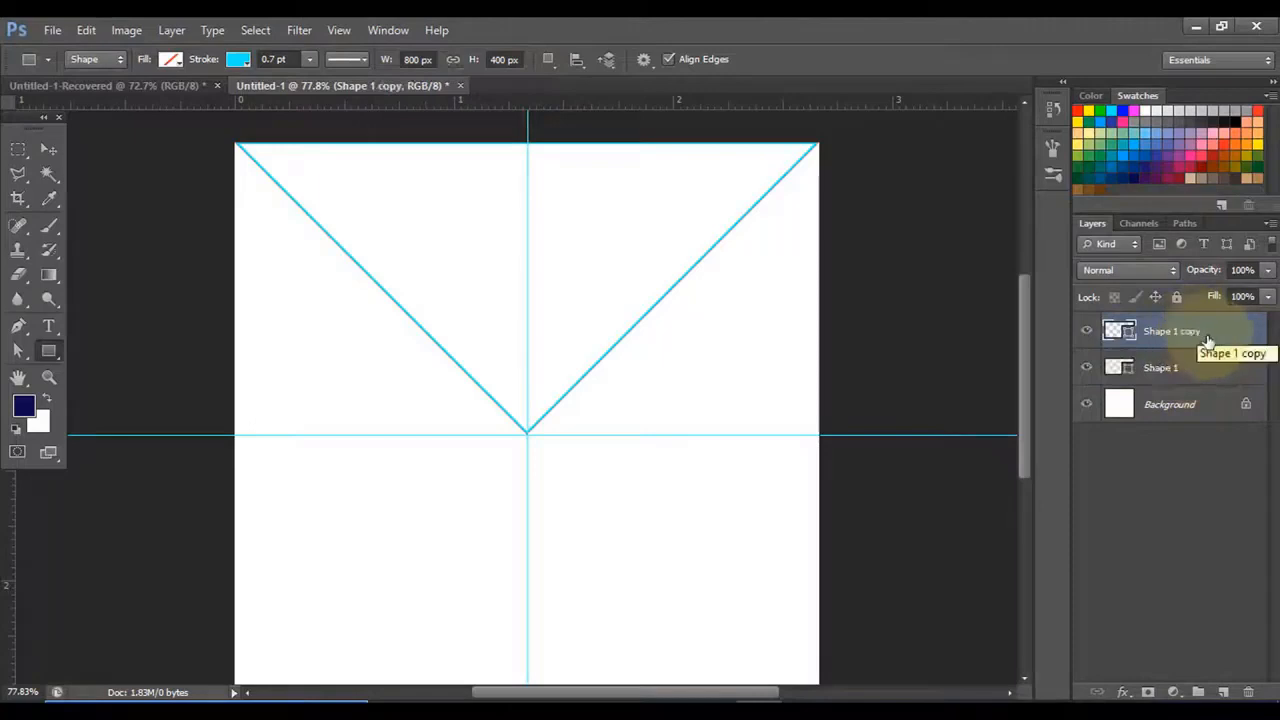
key("ctrl+t")
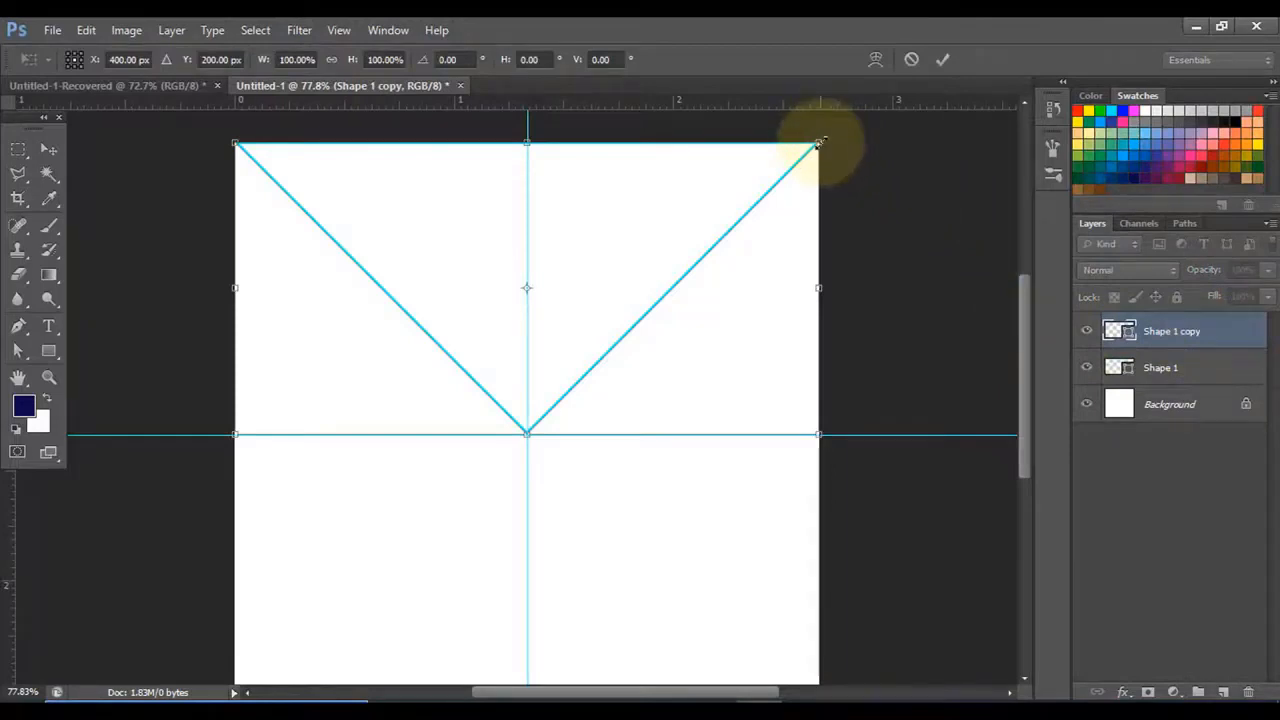
left_click_drag(818, 143, 806, 158)
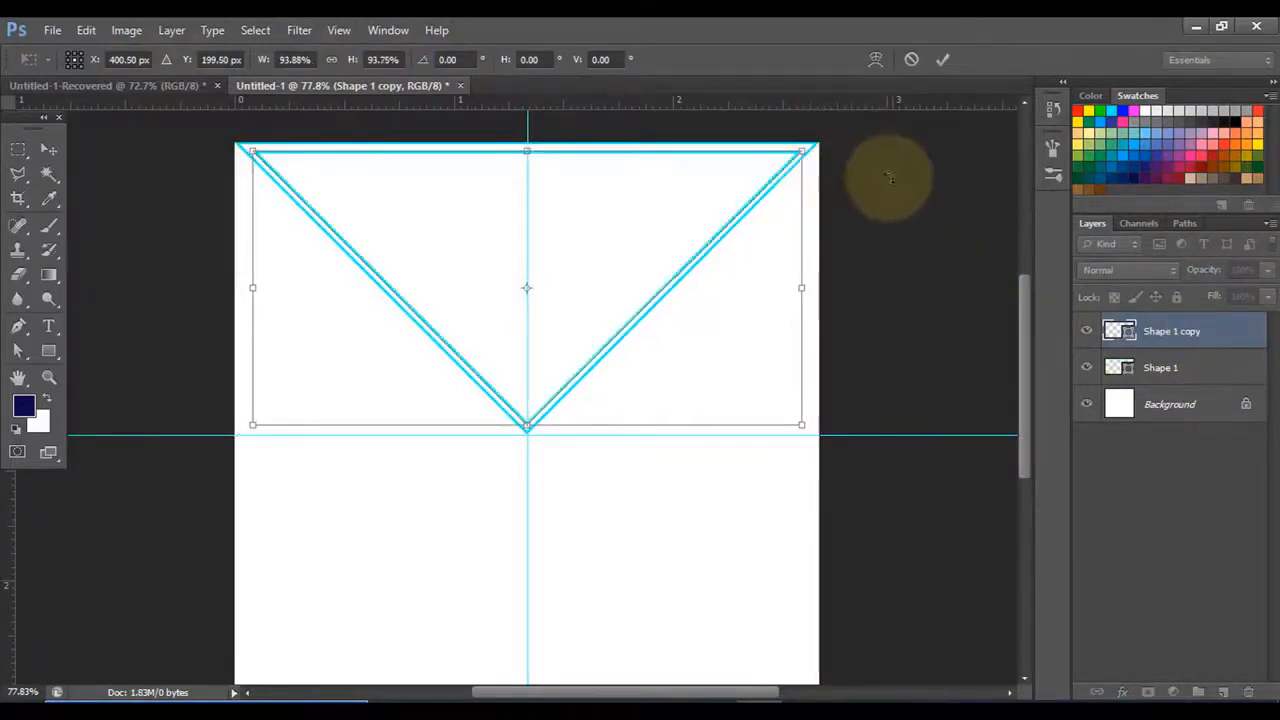
mouse_move(866, 264)
left_mouse_down()
mouse_move(894, 251)
mouse_move(866, 266)
left_mouse_up()
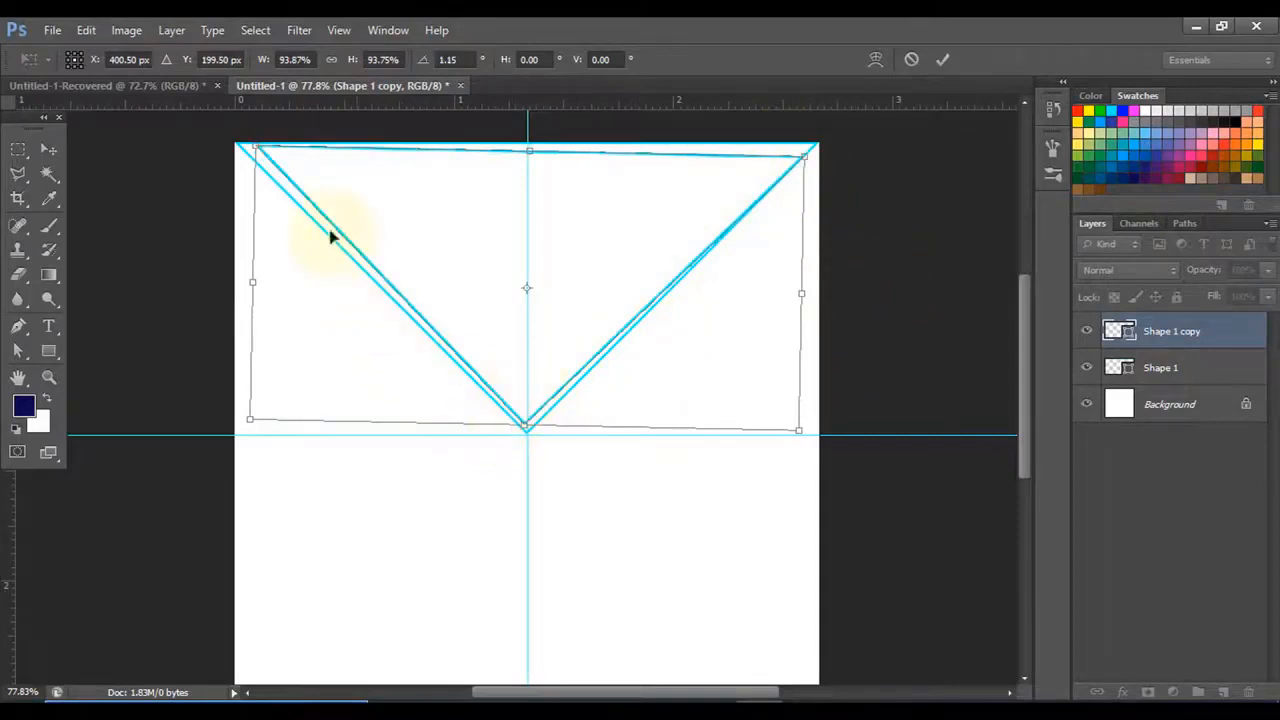
Step: Shift the triangle copy to about X 398 px, Y 200.7 px with its height at about 95%, and apply the transform
scroll(571, 312, "up", 3)
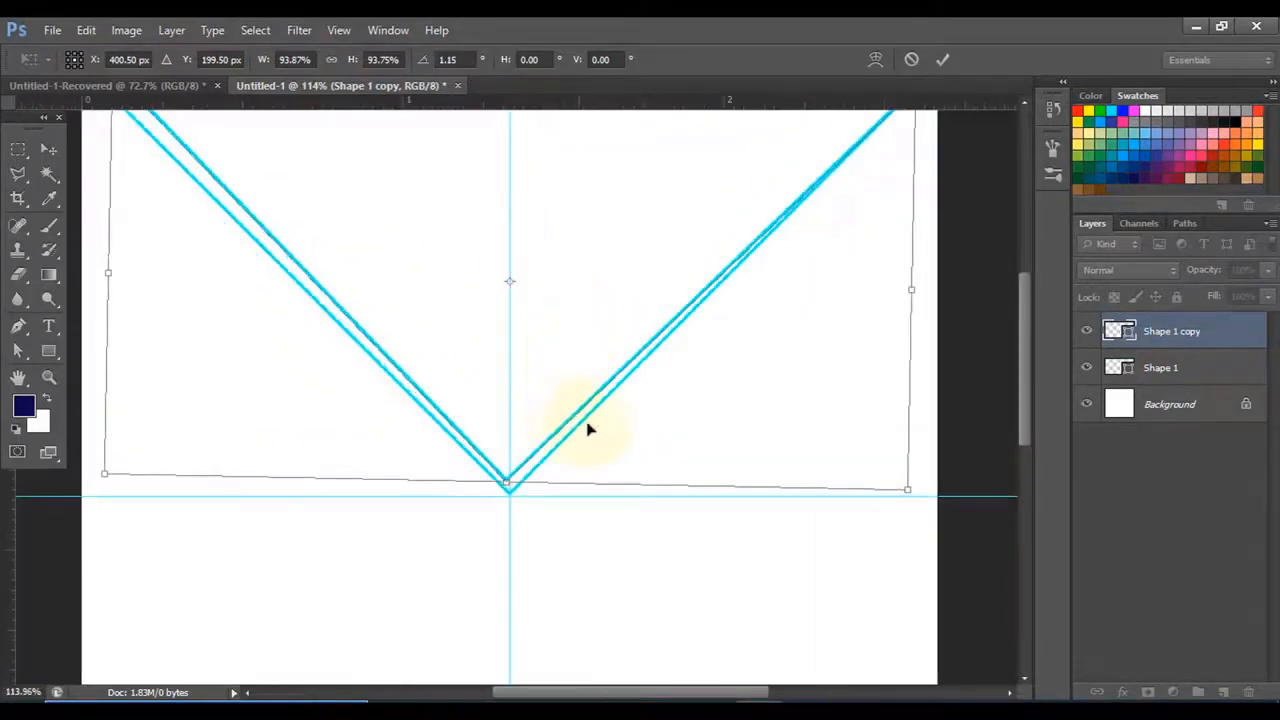
scroll(724, 412, "down", 3)
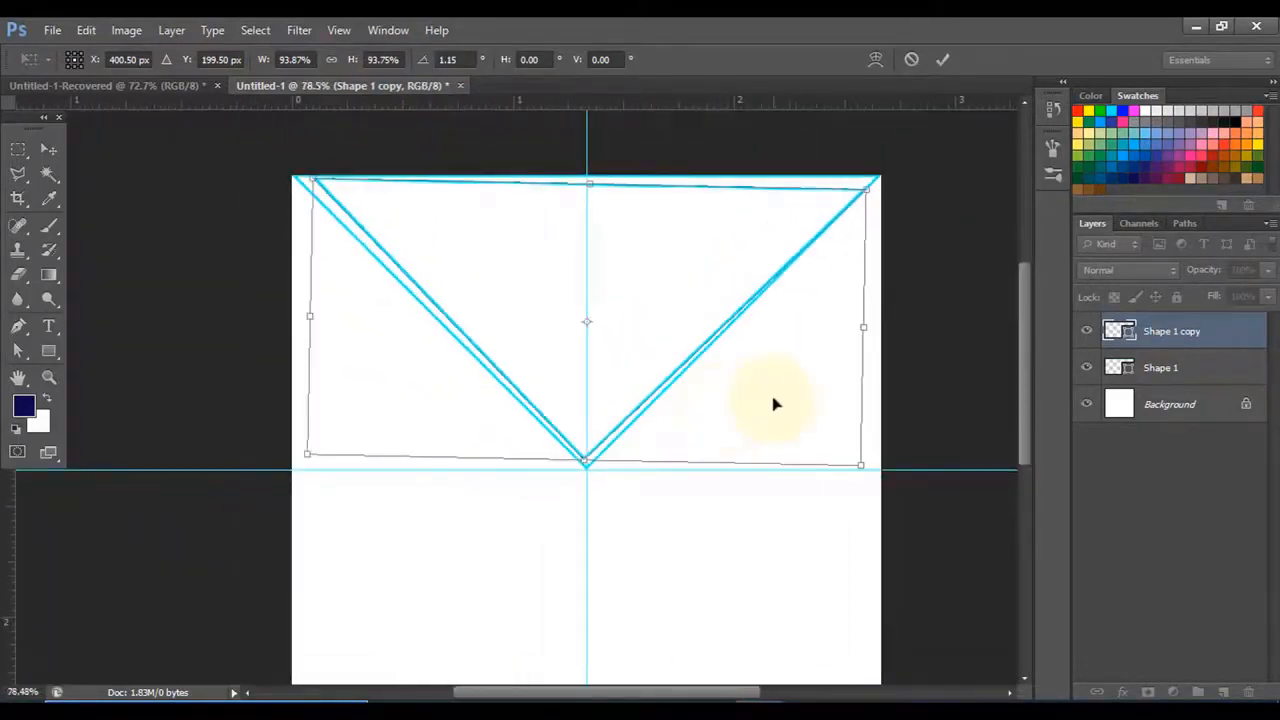
key("Left")
key("Left")
key("Left")
key("Left")
key("Left")
key("Left")
key("Left")
key("Left")
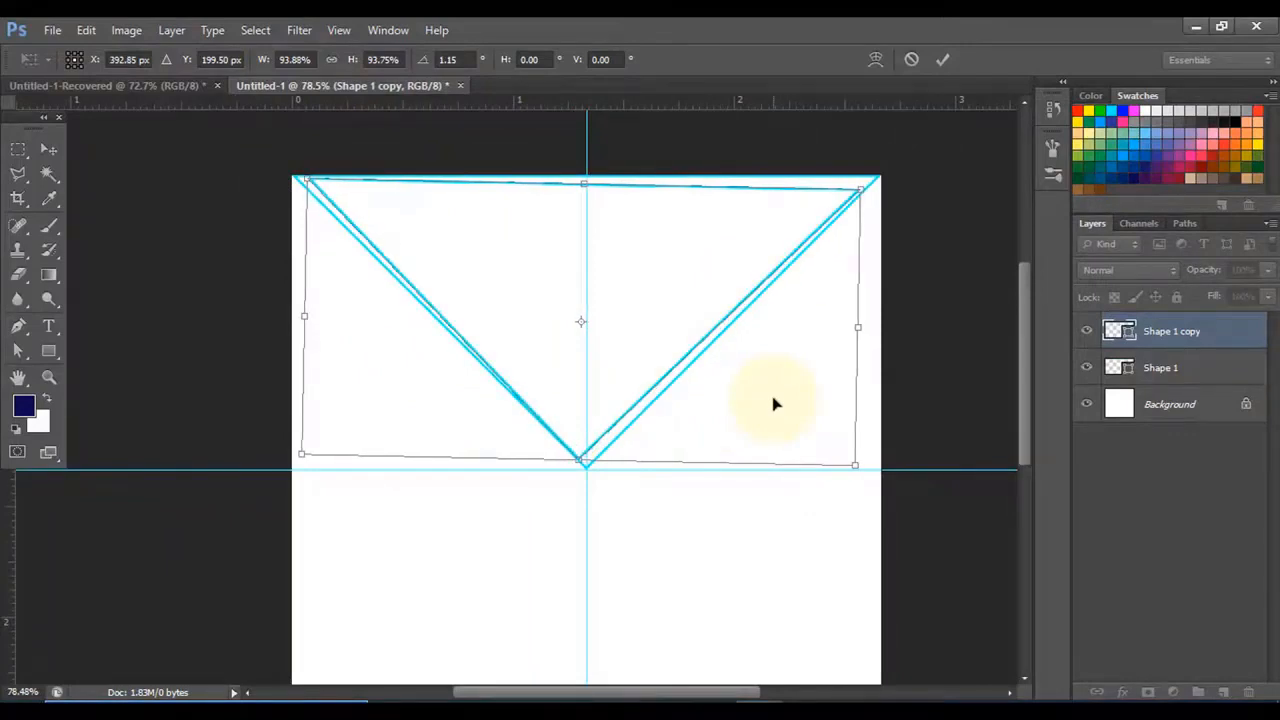
left_click_drag(853, 350, 857, 351)
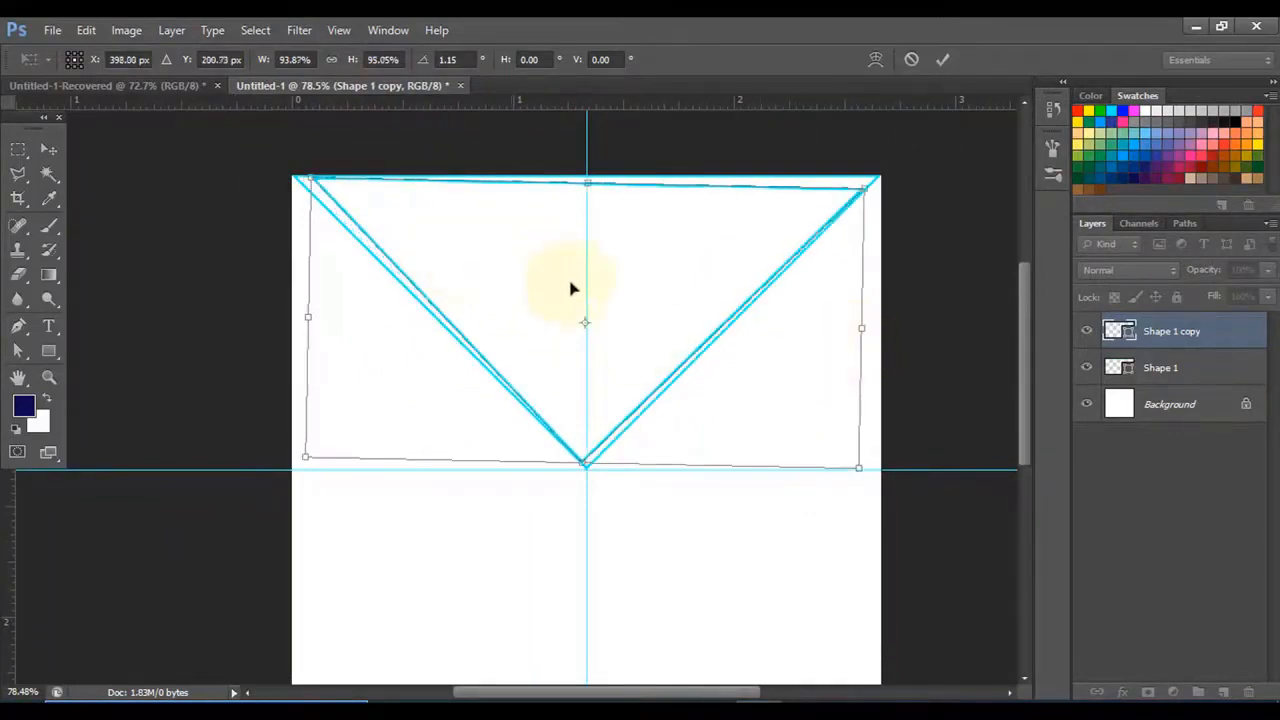
left_click(943, 59)
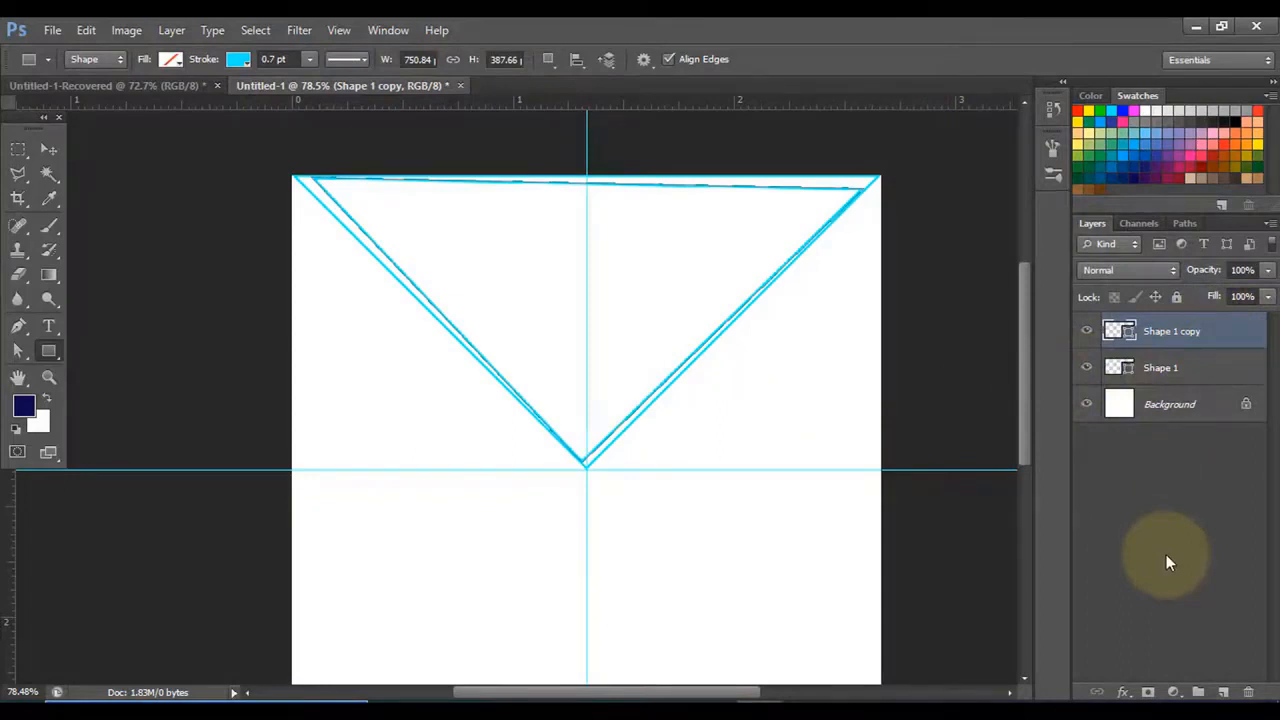
Step: Repeat the duplicate-and-transform on the triangle copy until the nested triangles spiral inward to a tiny central opening
key("ctrl+alt+shift+t")
key("ctrl+alt+shift+t")
key("ctrl+alt+shift+t")
key("ctrl+alt+shift+t")
key("ctrl+alt+shift+t")
key("ctrl+alt+shift+t")
key("ctrl+alt+shift+t")
key("ctrl+alt+shift+t")
key("ctrl+alt+shift+t")
key("ctrl+alt+shift+t")
key("ctrl+alt+shift+t")
key("ctrl+alt+shift+t")
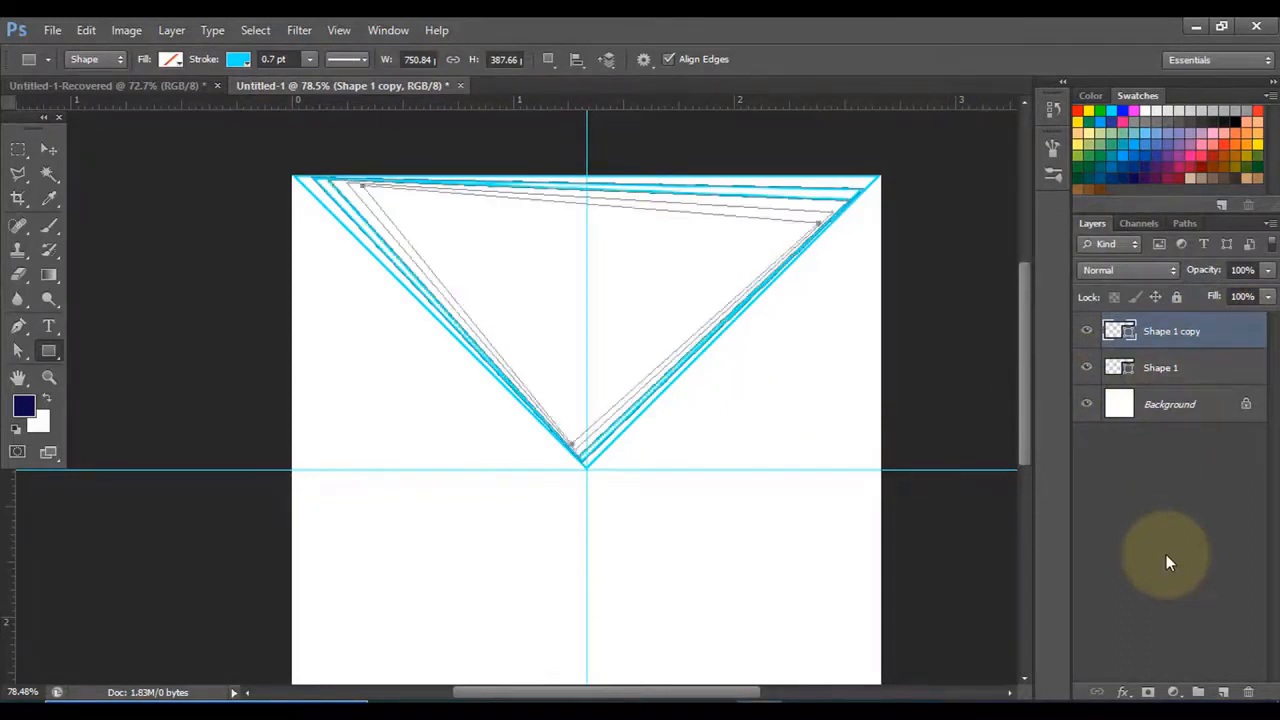
key("ctrl+alt+shift+t")
key("ctrl+alt+shift+t")
key("ctrl+alt+shift+t")
key("ctrl+alt+shift+t")
key("ctrl+alt+shift+t")
key("ctrl+alt+shift+t")
key("ctrl+alt+shift+t")
key("ctrl+alt+shift+t")
key("ctrl+alt+shift+t")
key("ctrl+alt+shift+t")
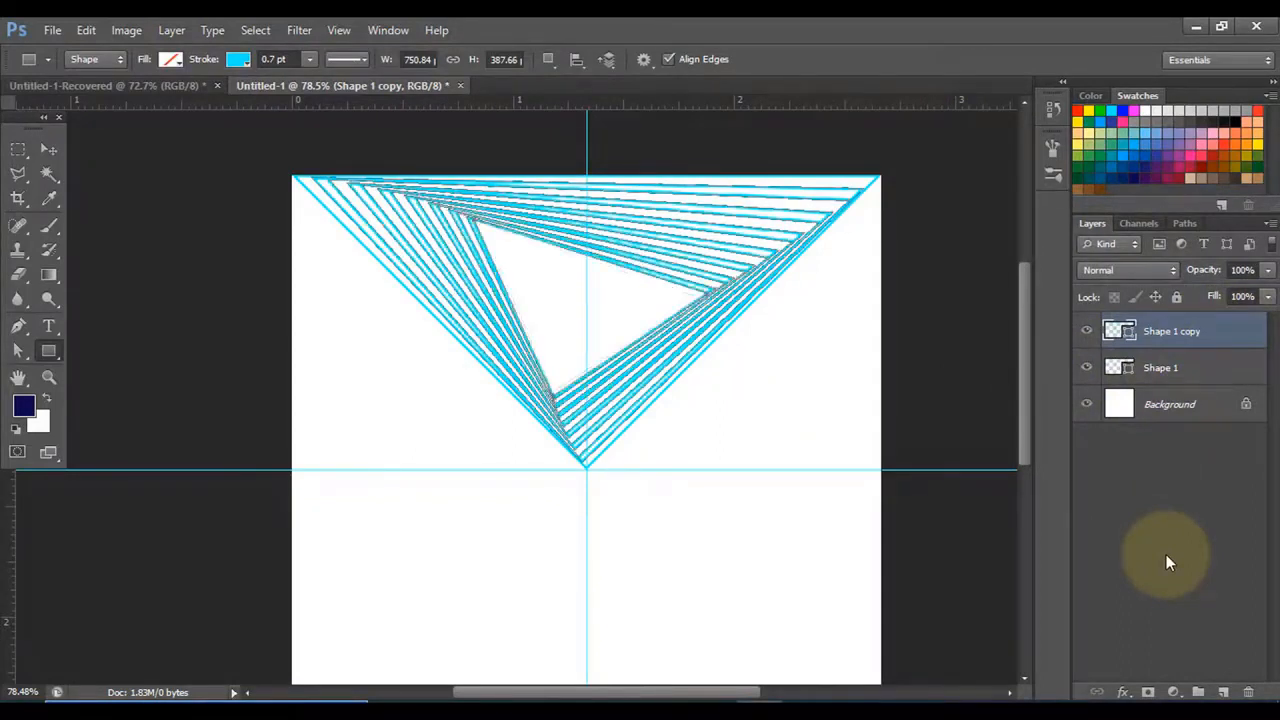
key("ctrl+alt+shift+t")
key("ctrl+alt+shift+t")
key("ctrl+alt+shift+t")
key("ctrl+alt+shift+t")
key("ctrl+alt+shift+t")
key("ctrl+alt+shift+t")
key("ctrl+alt+shift+t")
key("ctrl+alt+shift+t")
key("ctrl+alt+shift+t")
key("ctrl+alt+shift+t")
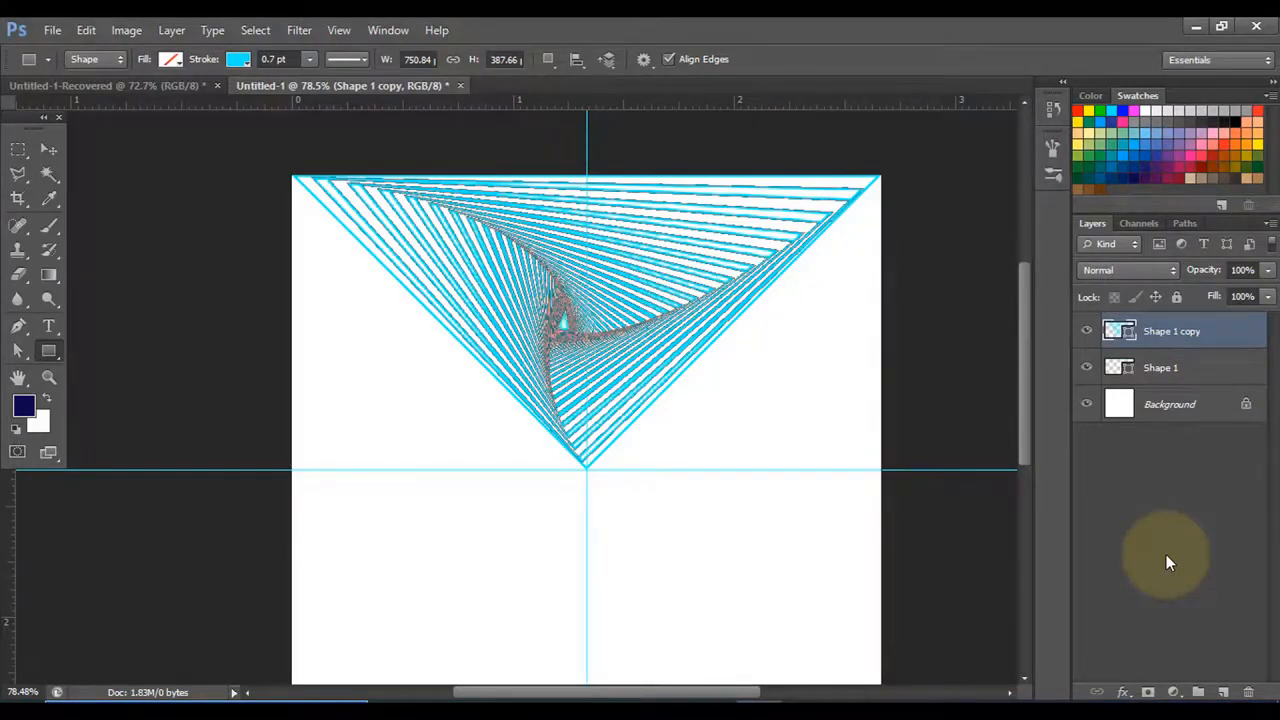
Step: Inspect the centre of the spiral up close, and group the original triangle layer with the spiral copy layer
scroll(629, 337, "up", 6)
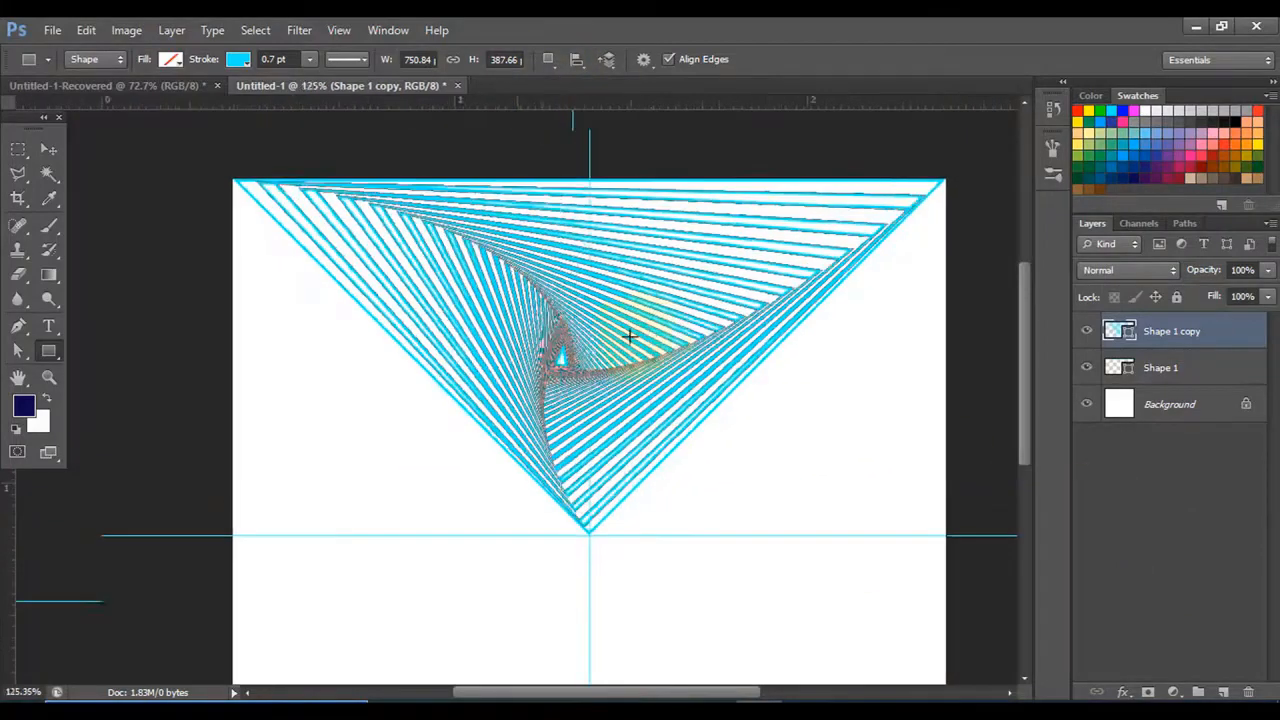
scroll(520, 445, "up", 5)
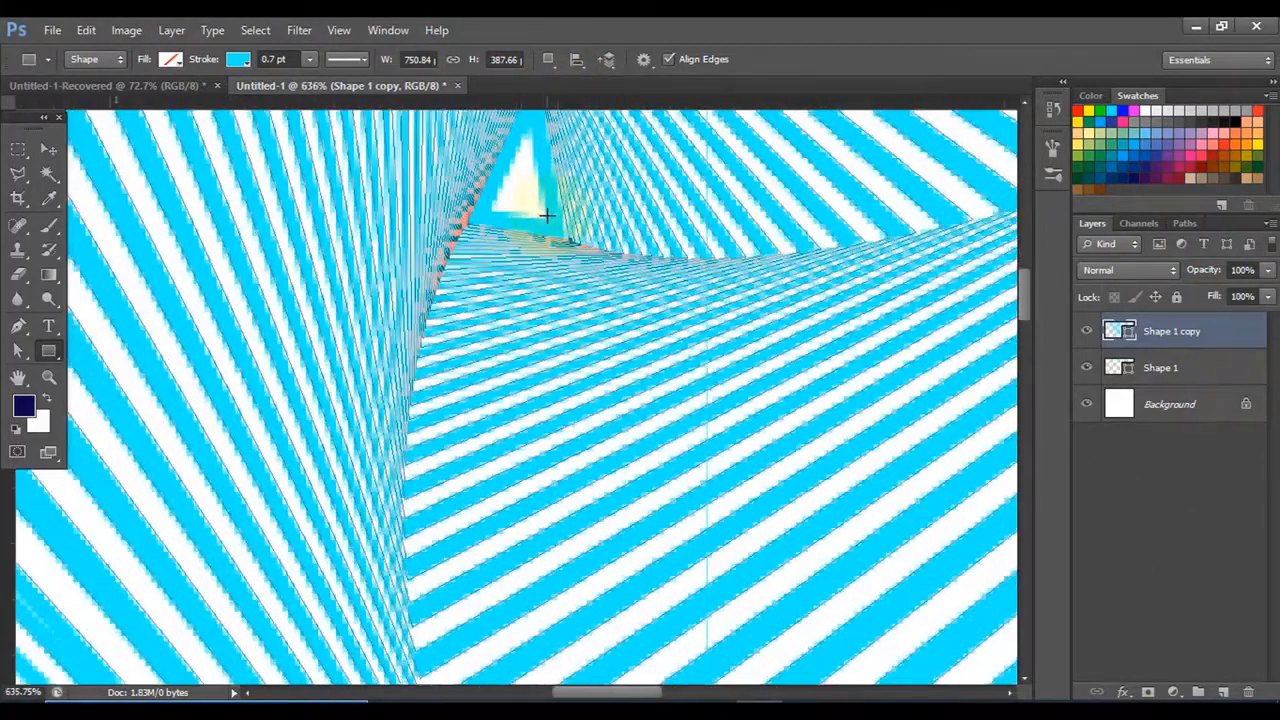
left_click(18, 328)
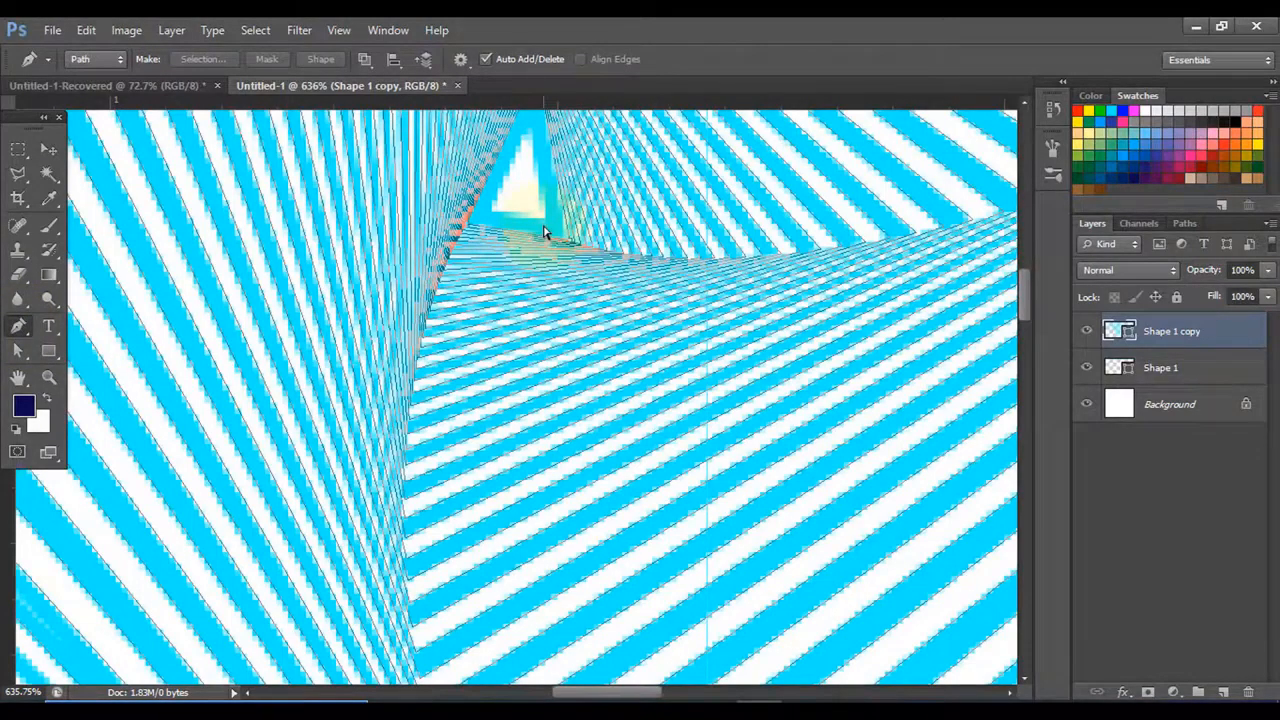
scroll(618, 313, "down", 10)
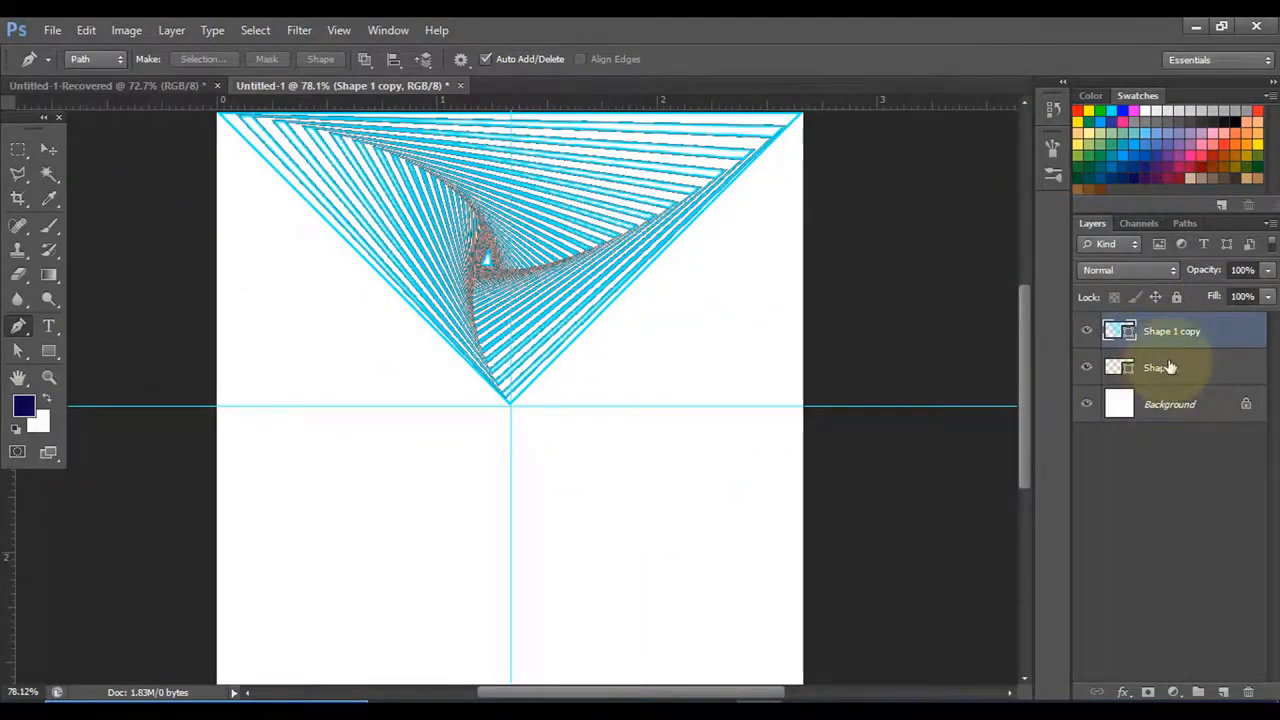
left_click(1172, 368, "shift")
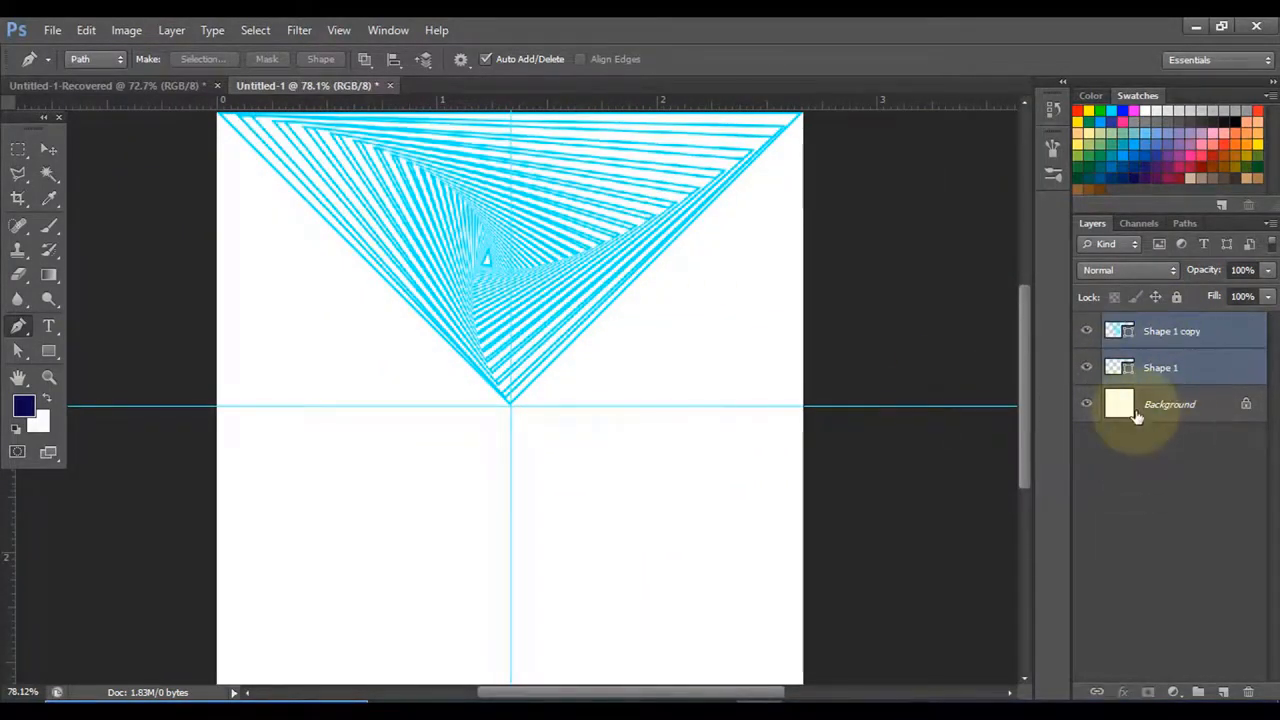
key("ctrl+g")
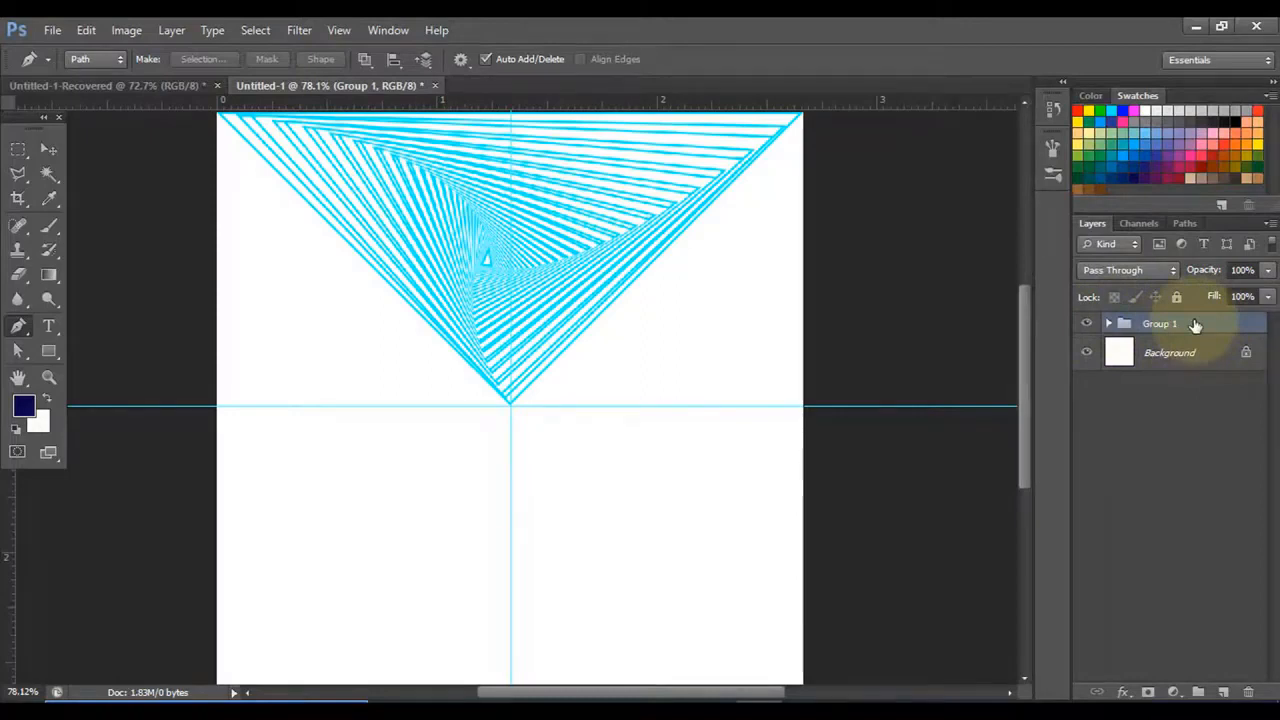
Step: Duplicate the spiral group and flip the copy vertically about the canvas centre at X 400 px, Y 400 px
key("ctrl+j")
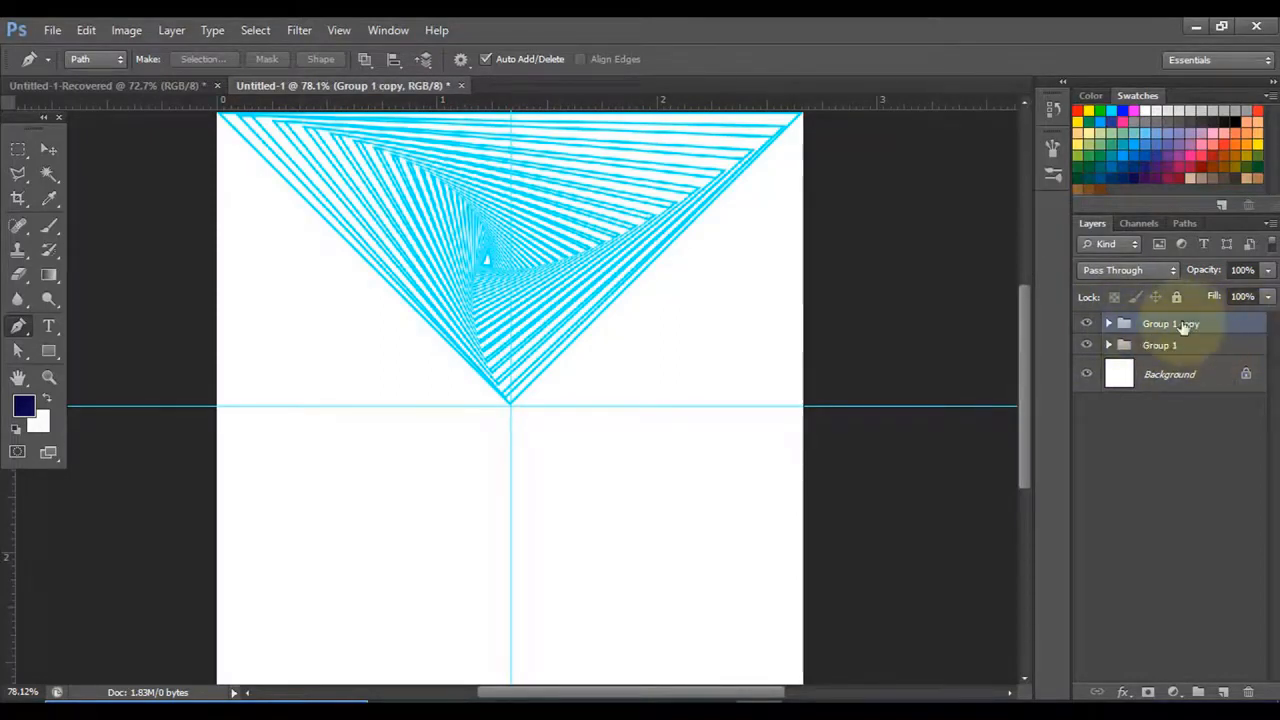
key("ctrl+t")
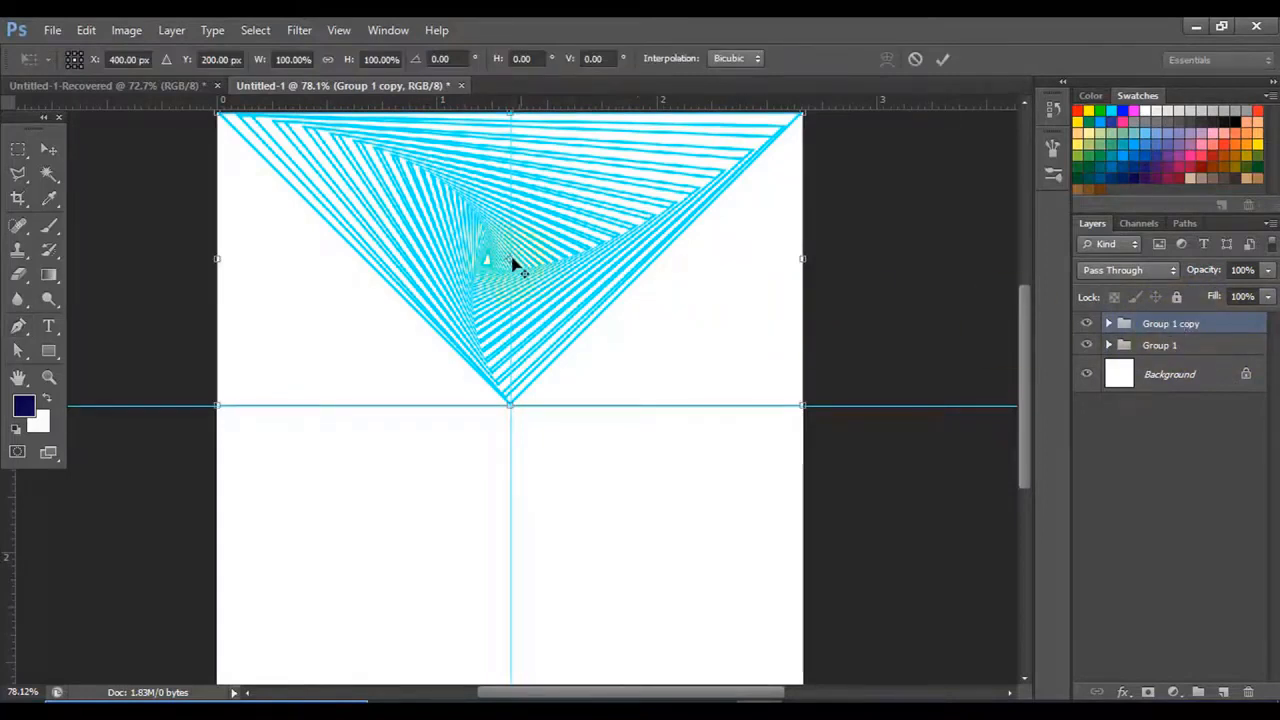
left_click_drag(509, 262, 510, 411)
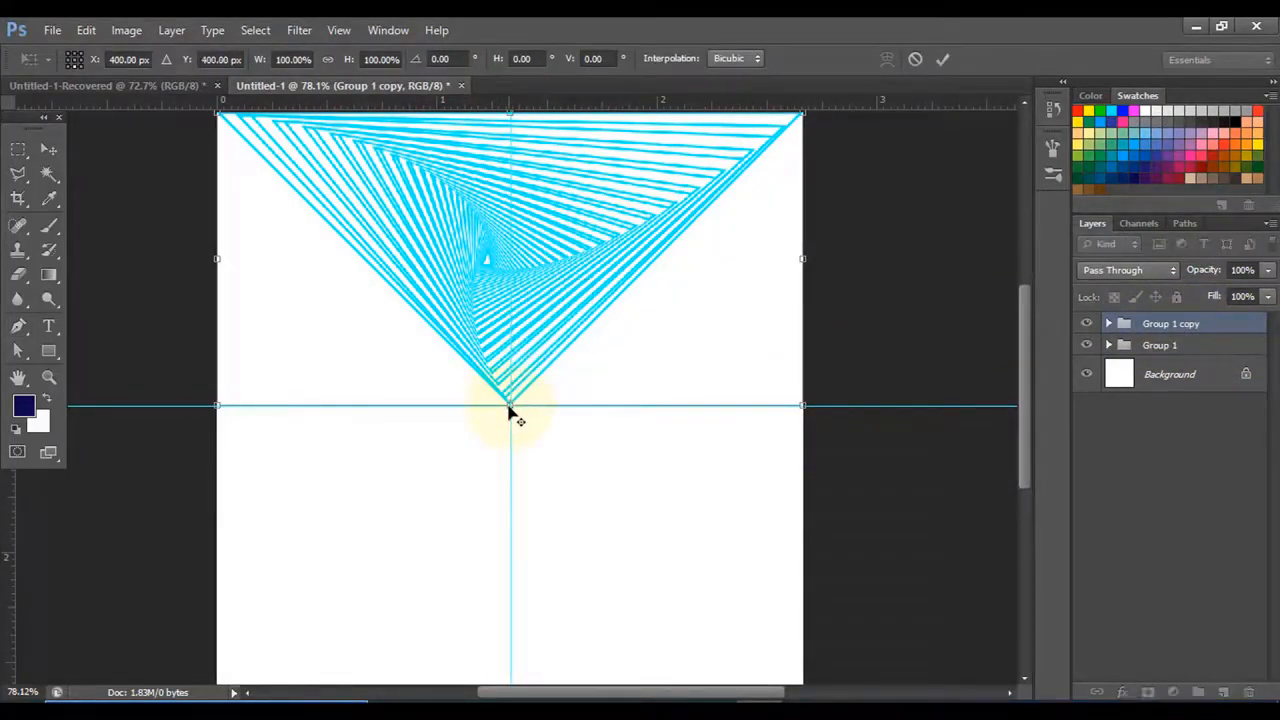
right_click(594, 268)
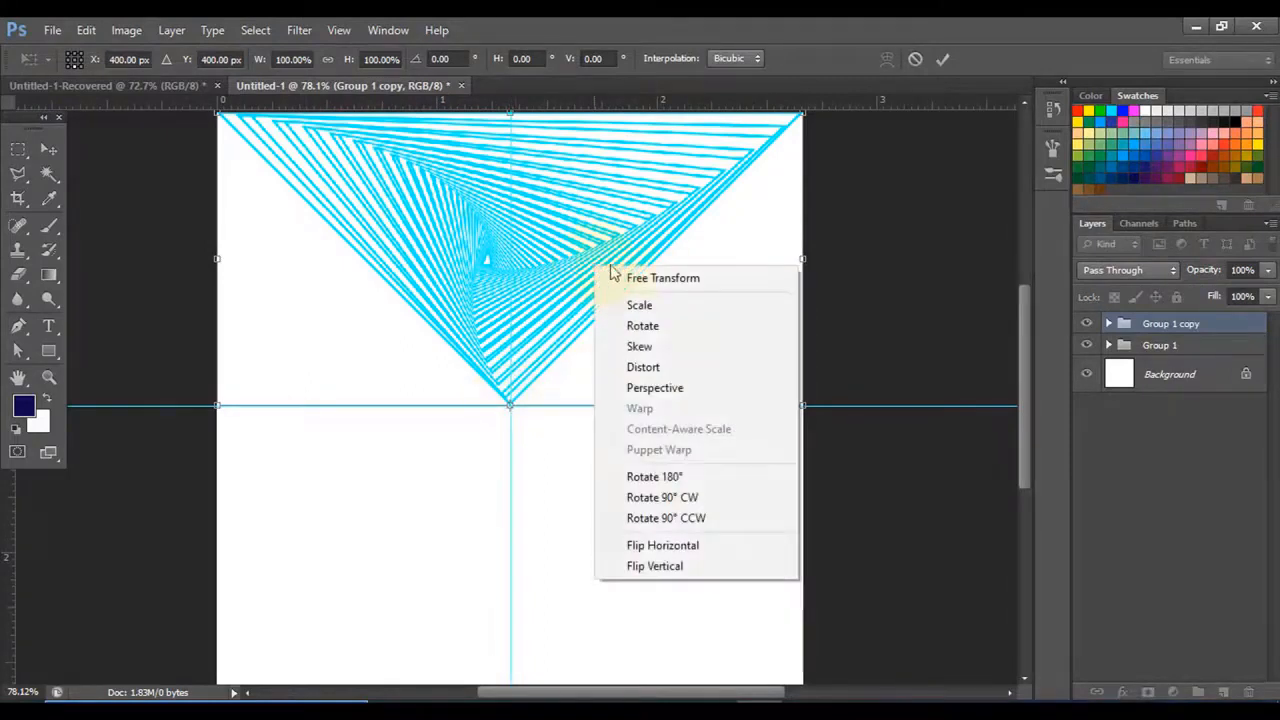
left_click(655, 568)
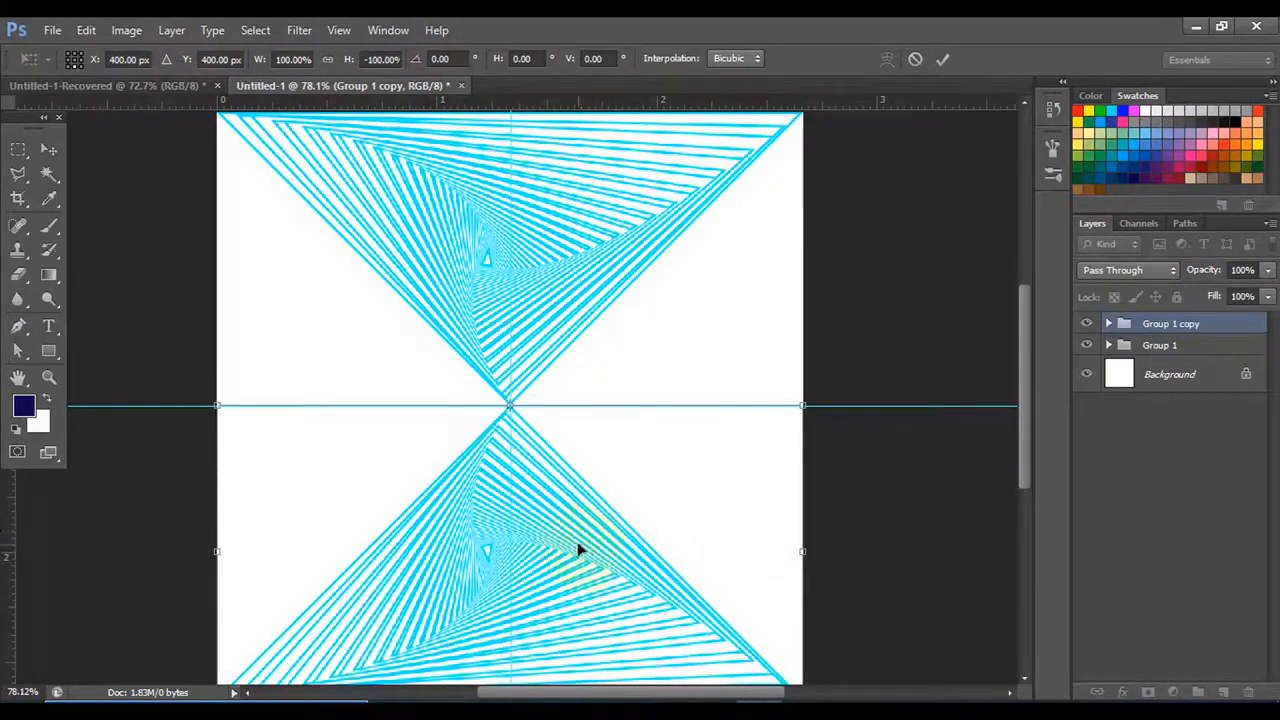
left_click(942, 59)
key("p")
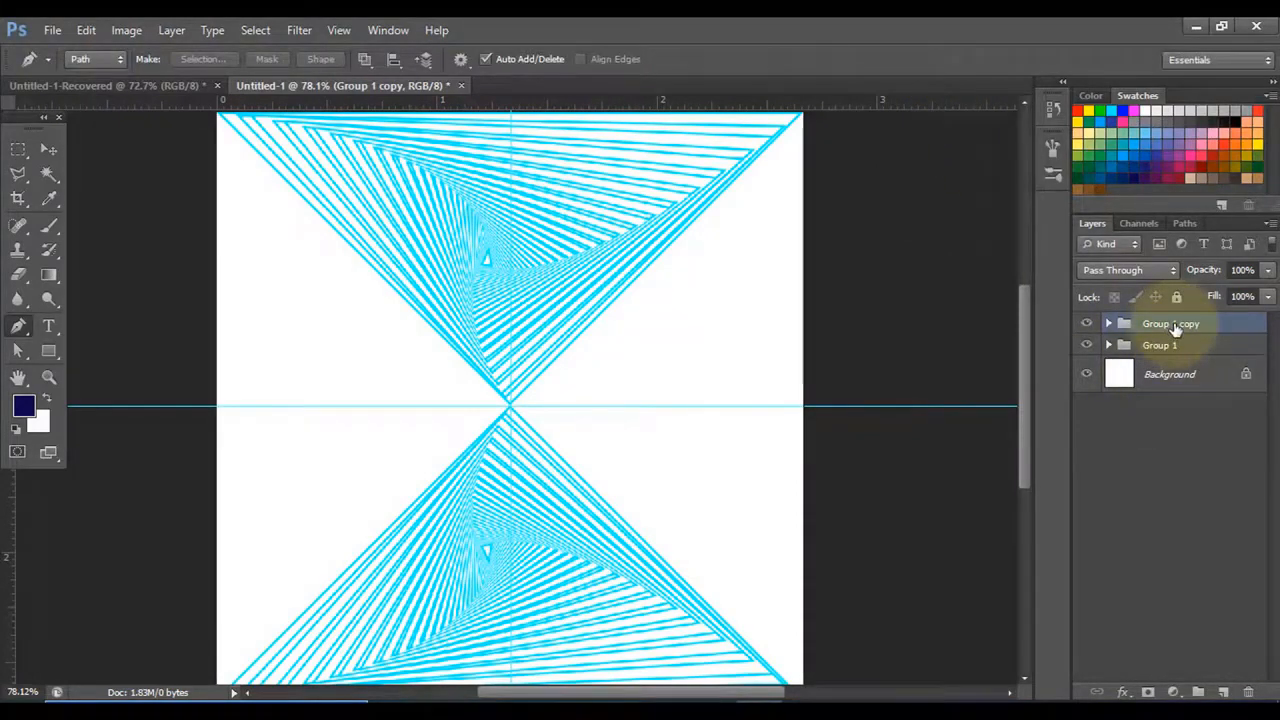
Step: Duplicate the vertically flipped group and rotate the copy 90° counter-clockwise about the canvas centre at X 400 px, Y 400 px
key("ctrl+j")
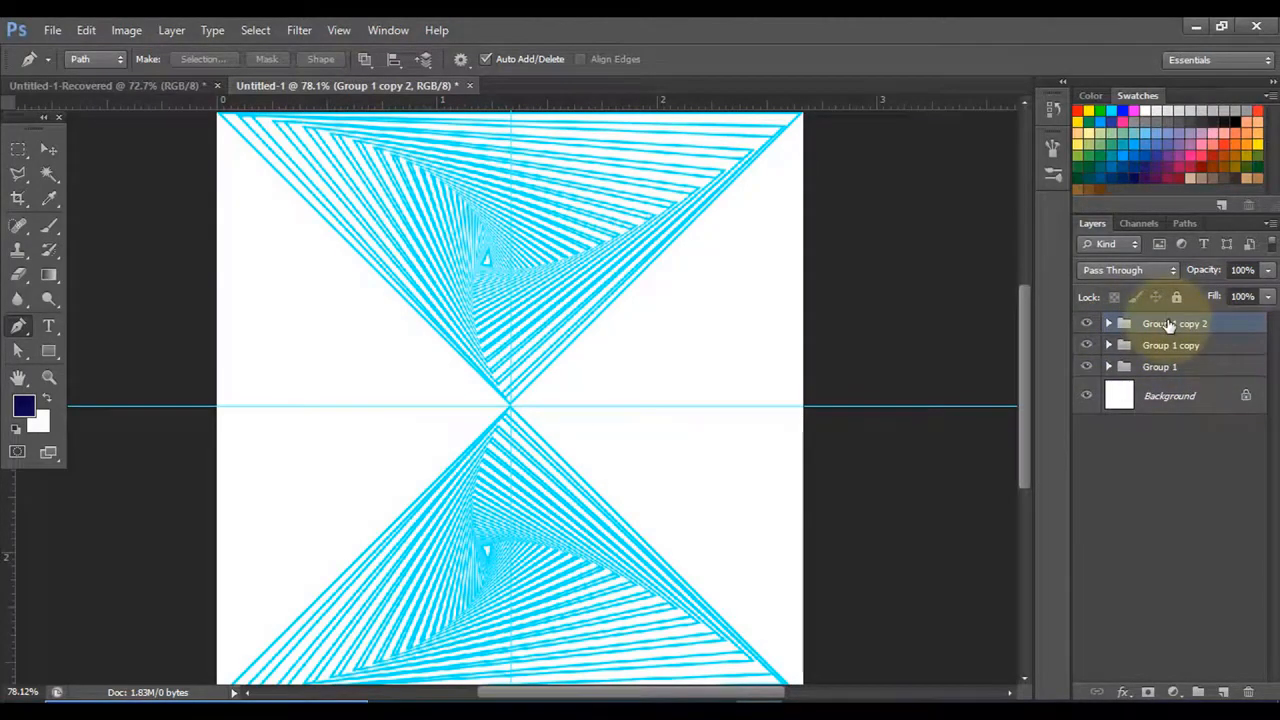
key("ctrl+t")
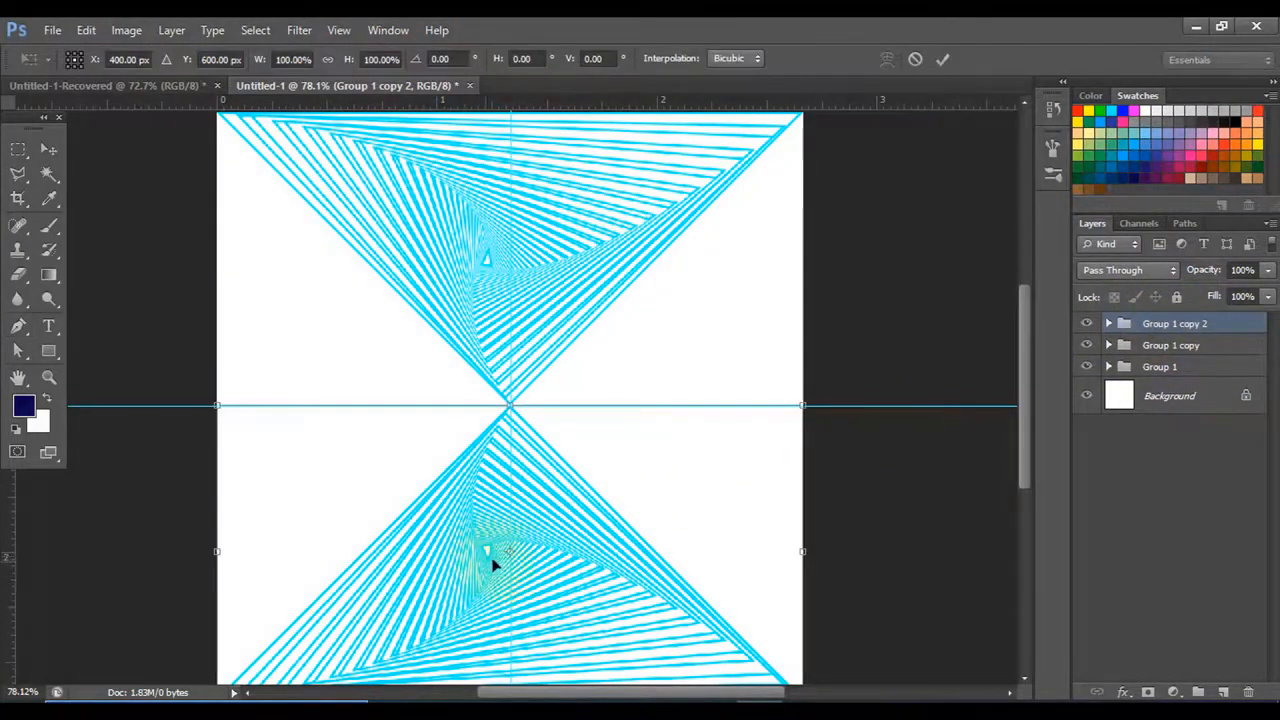
left_click_drag(510, 558, 512, 418)
right_click(574, 562)
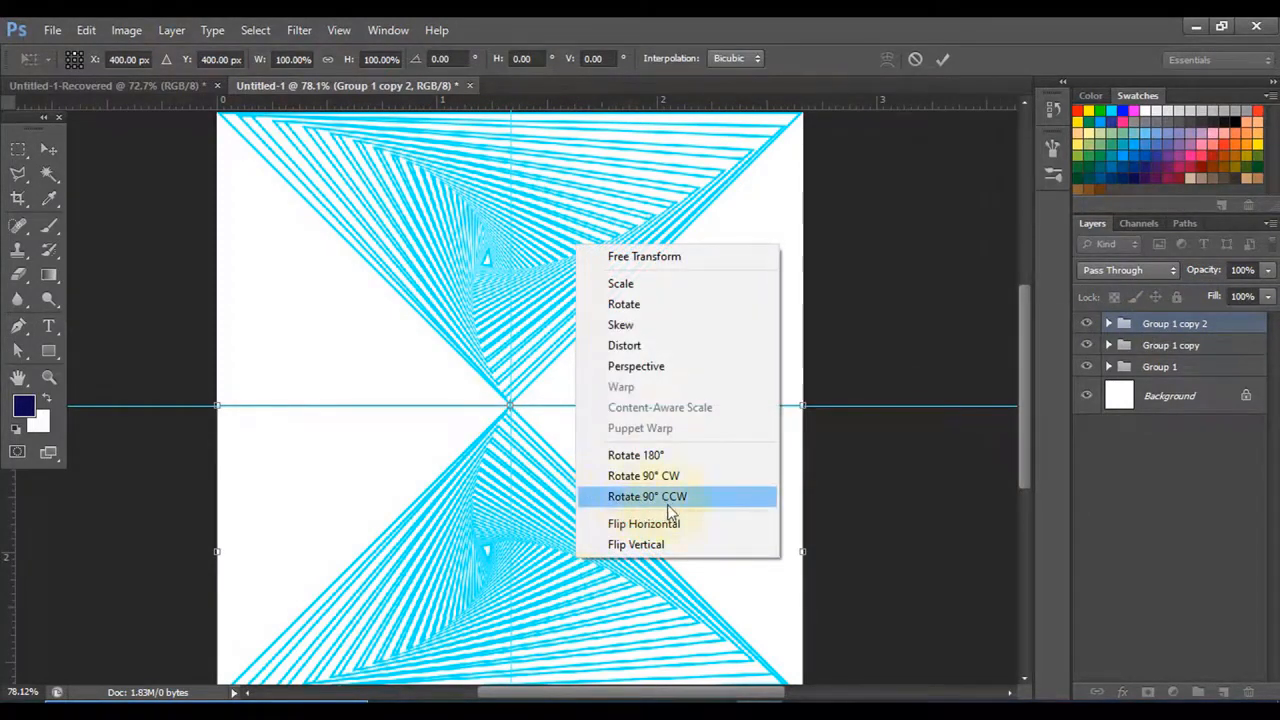
left_click(688, 497)
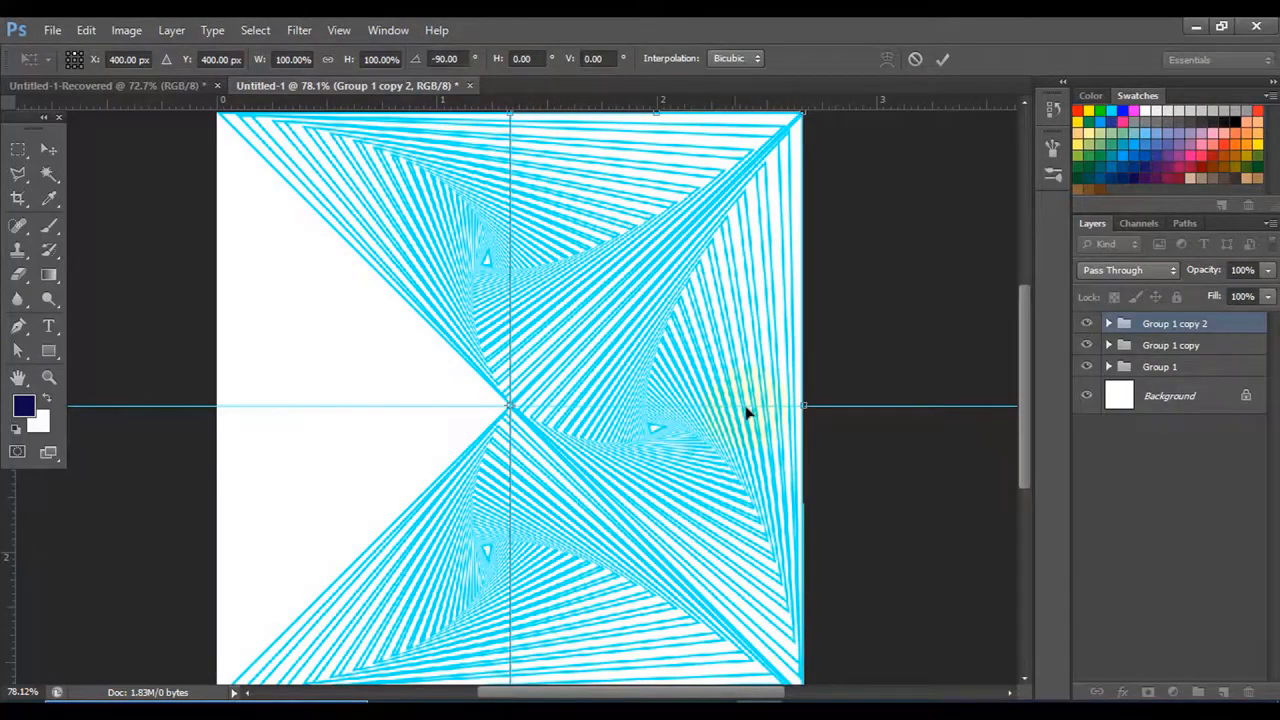
left_click(943, 59)
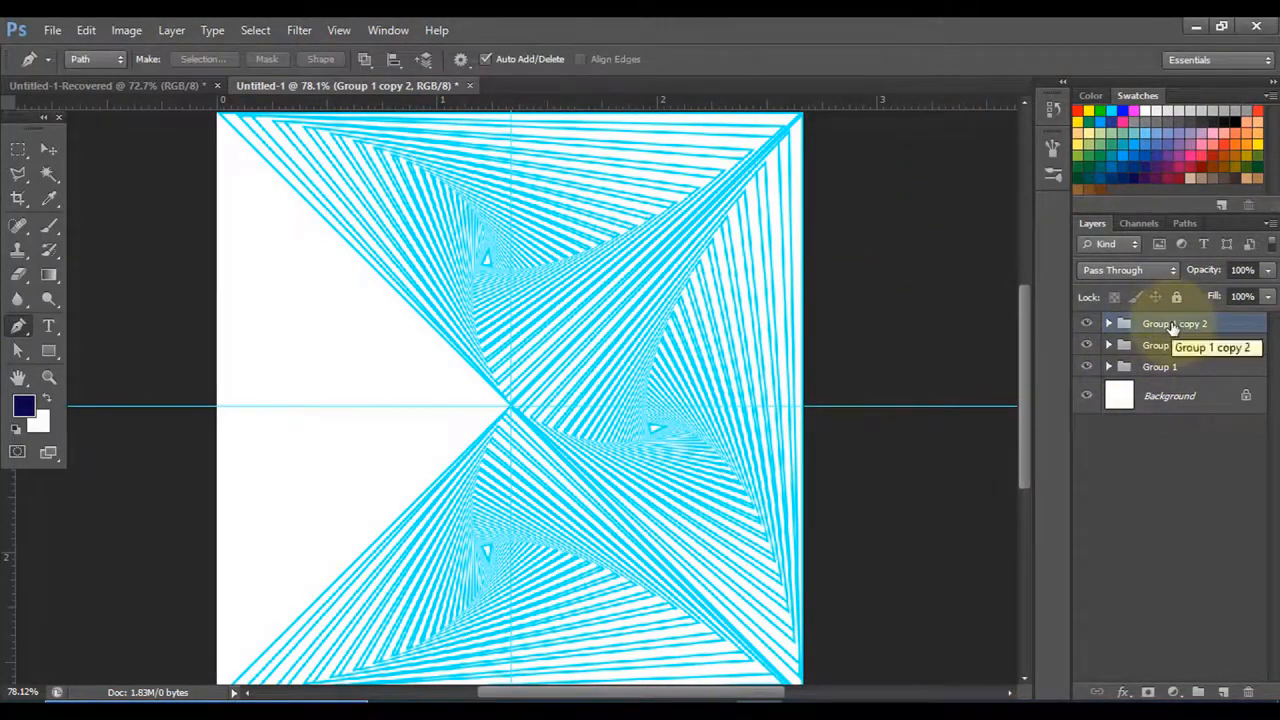
Step: Duplicate the rotated group and flip the copy horizontally about the canvas centre at X 400 px, Y 400 px
key("ctrl+j")
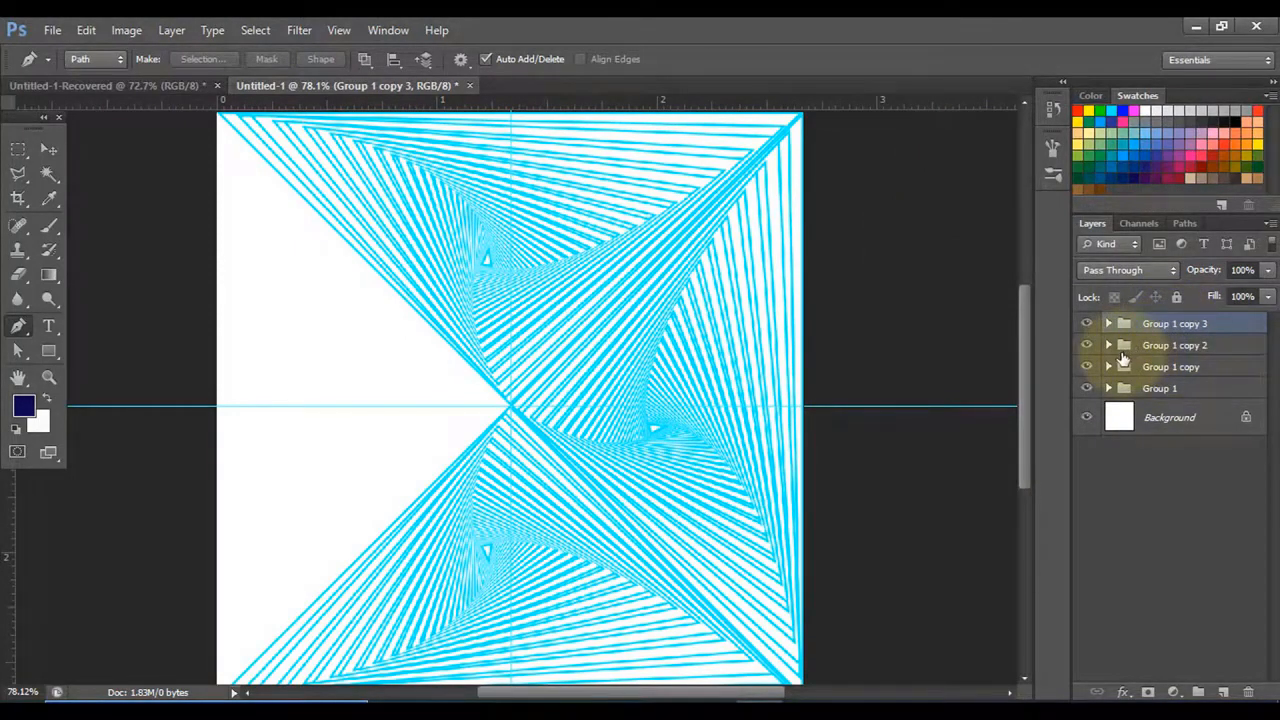
key("ctrl+t")
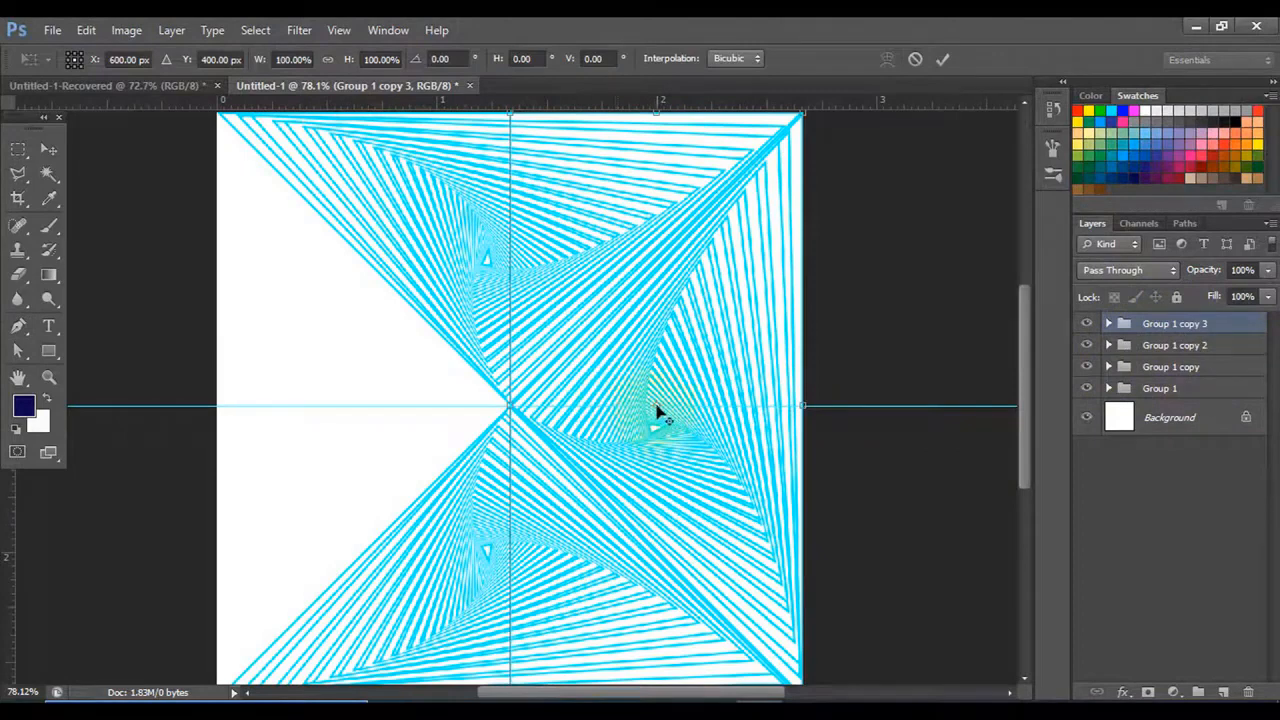
left_click_drag(651, 413, 510, 406)
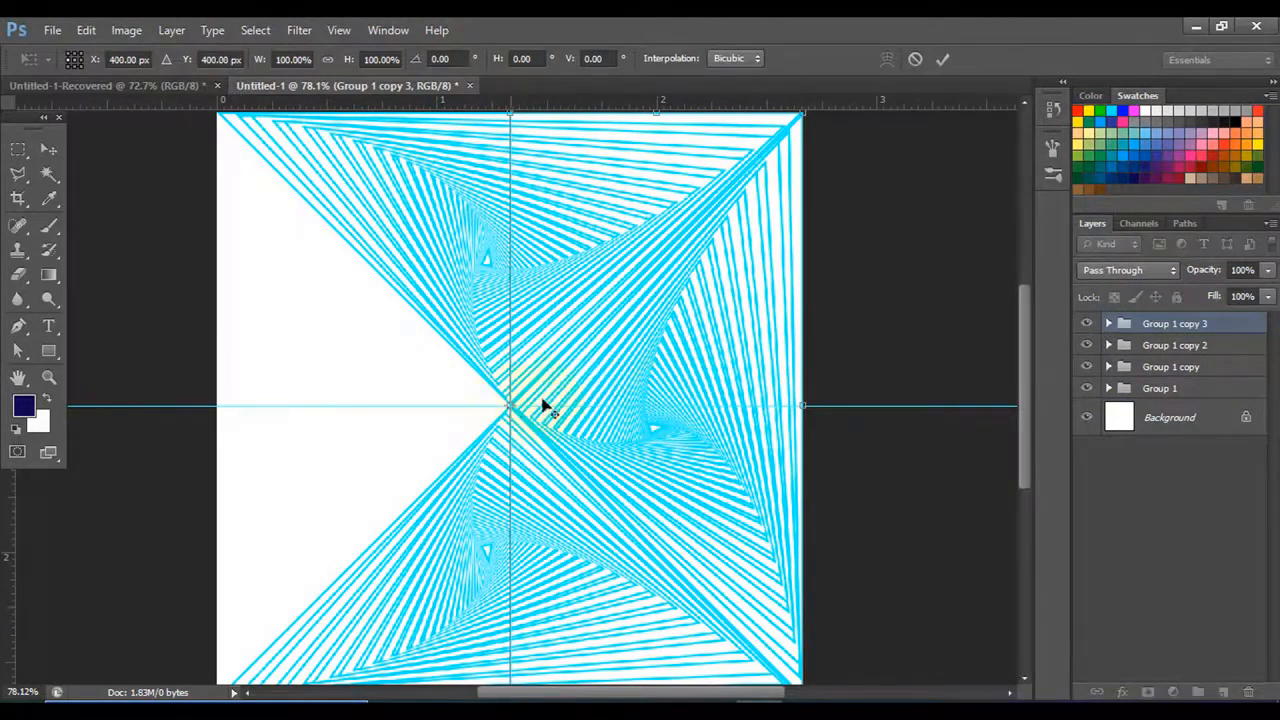
right_click(651, 327)
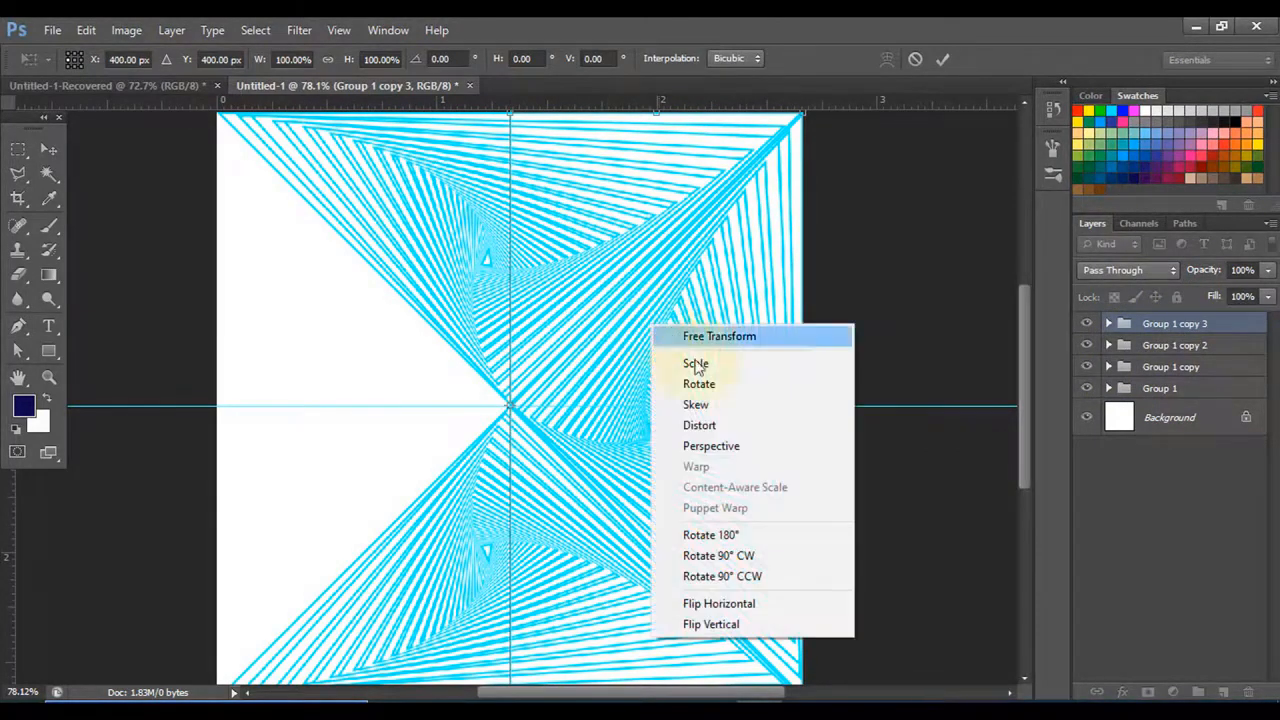
left_click(745, 606)
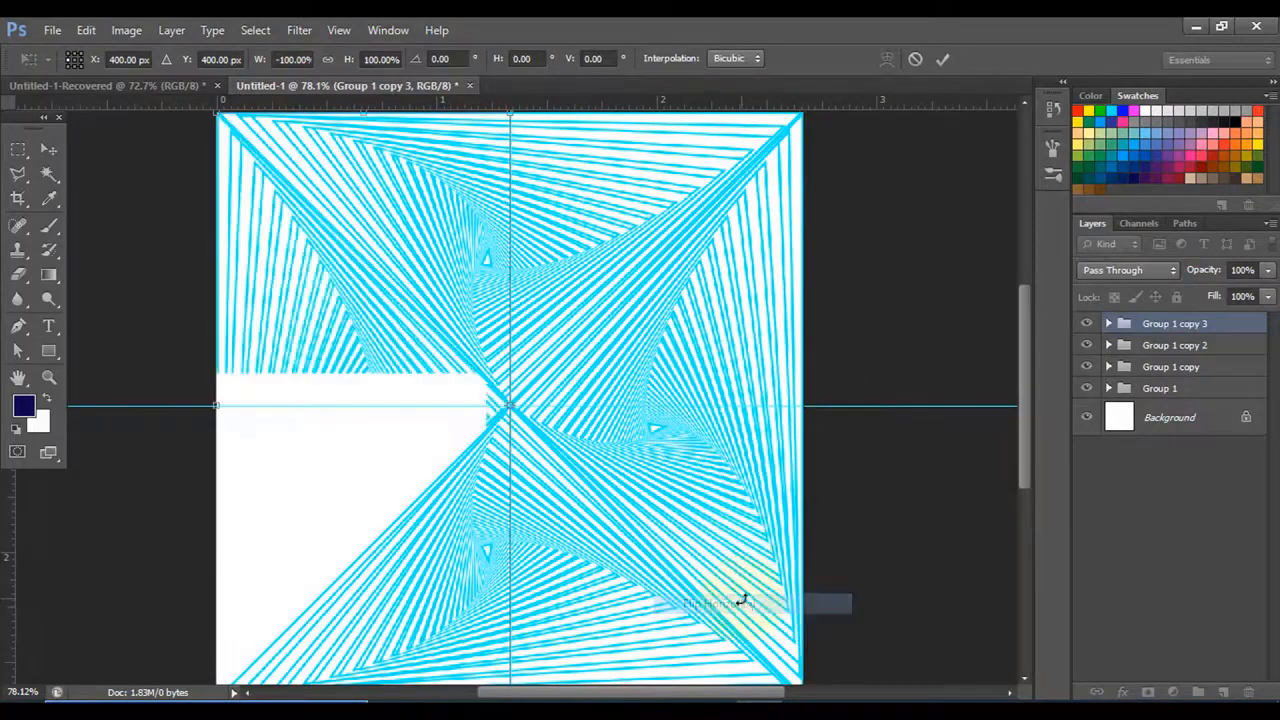
scroll(679, 431, "down", 2)
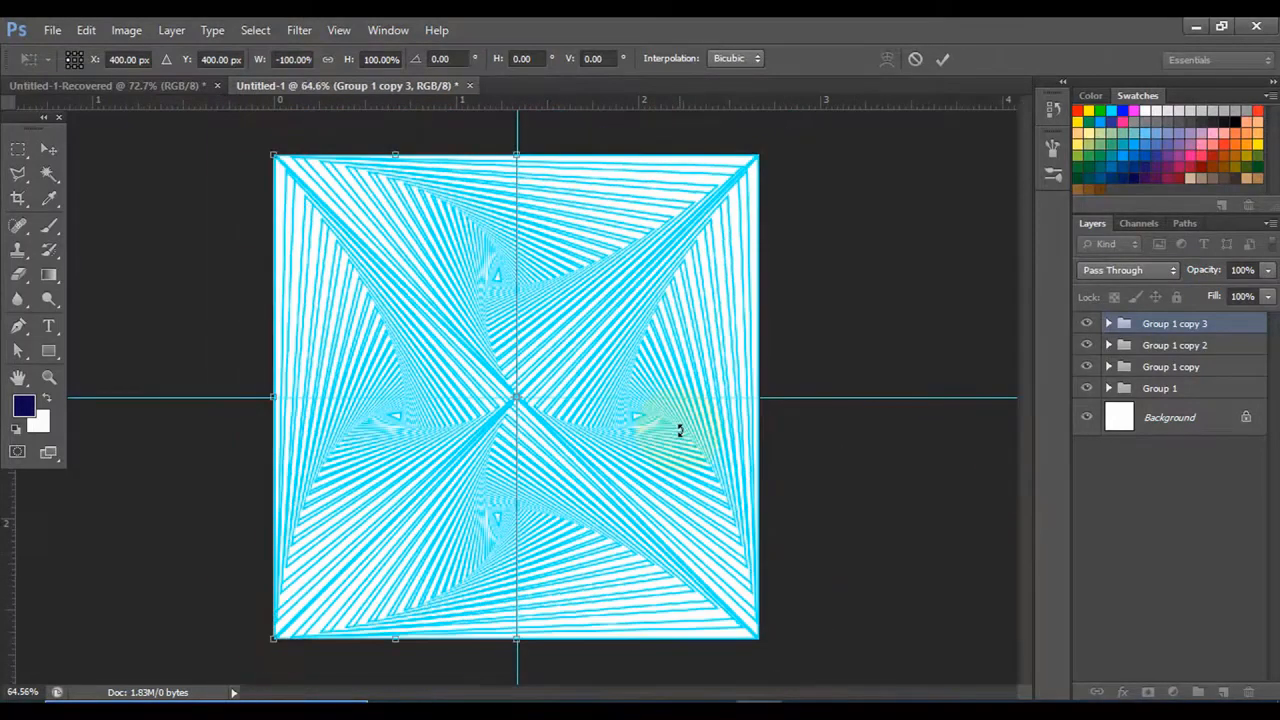
scroll(677, 428, "up", 1)
left_click(938, 60)
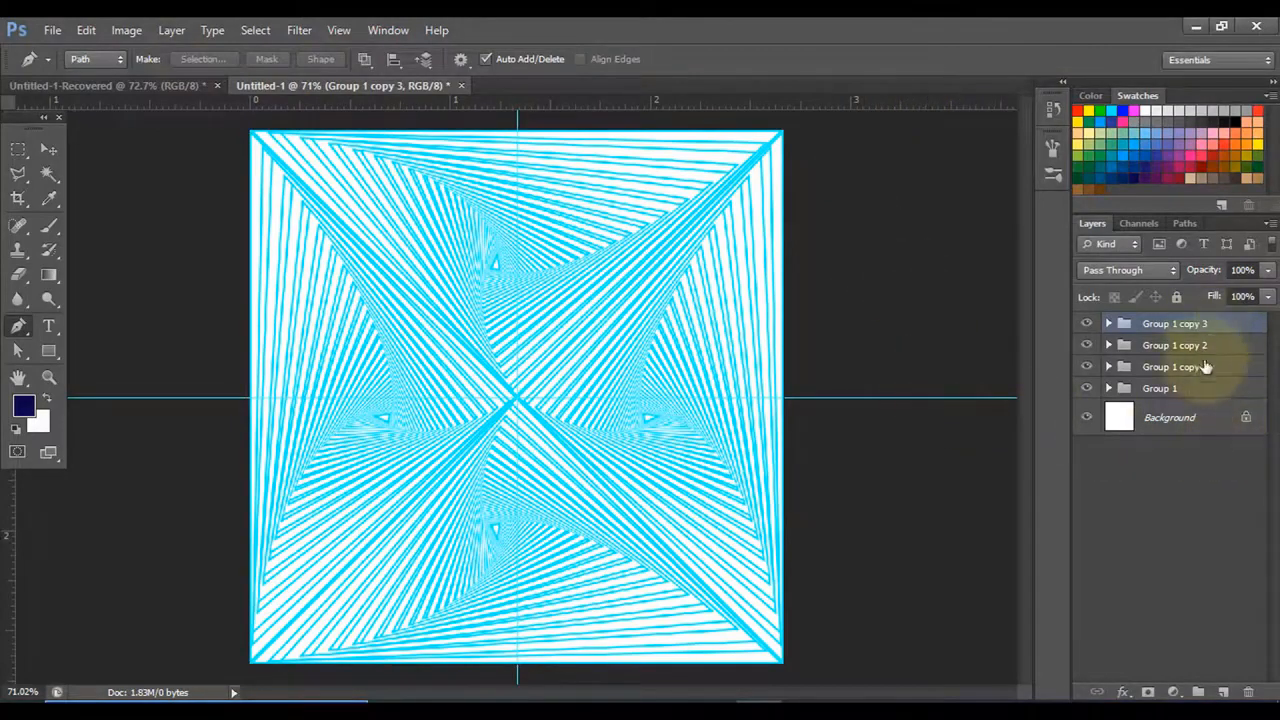
Step: Group the four quadrant groups together and add a Gradient Overlay to the combined group
left_click(1177, 390, "shift")
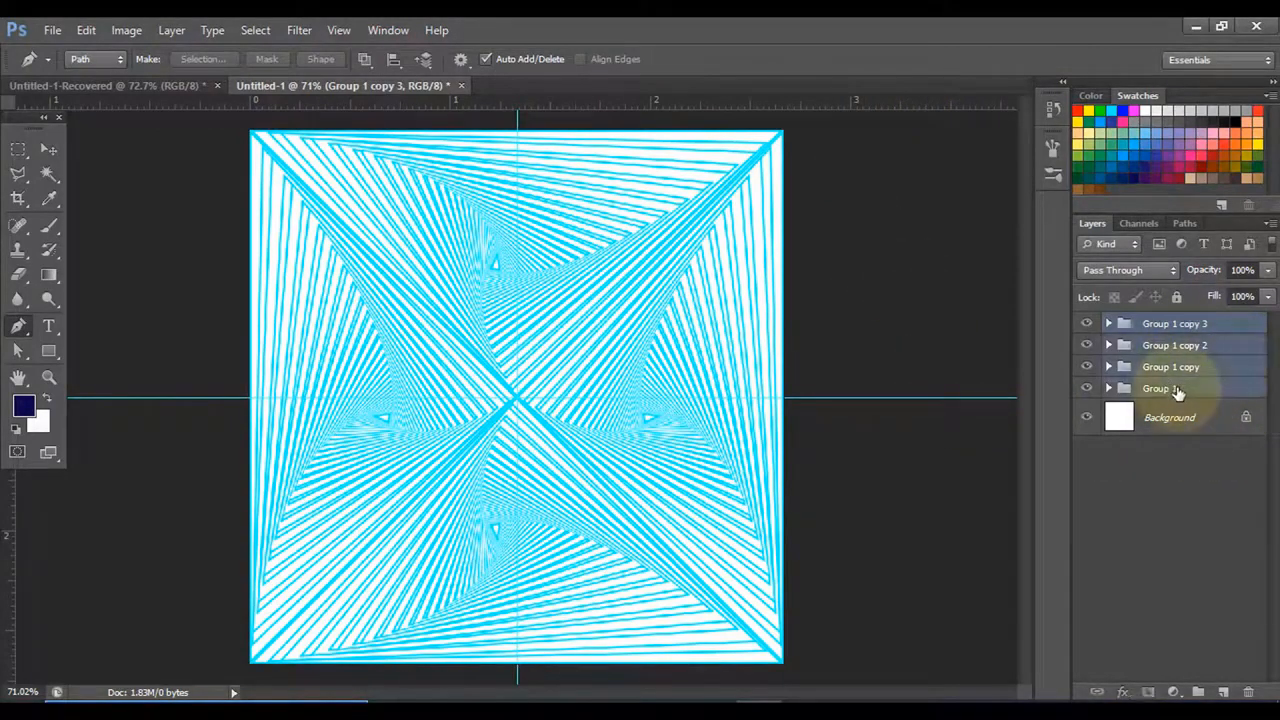
key("ctrl+g")
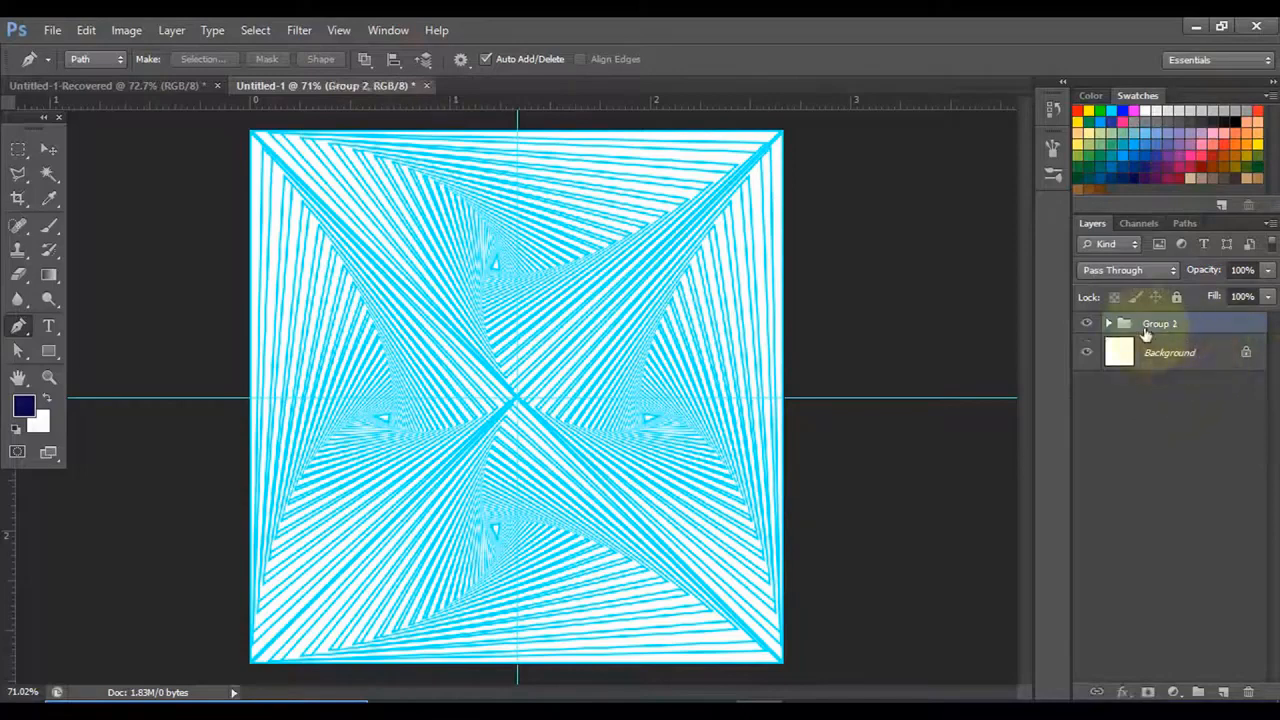
double_click(1228, 325)
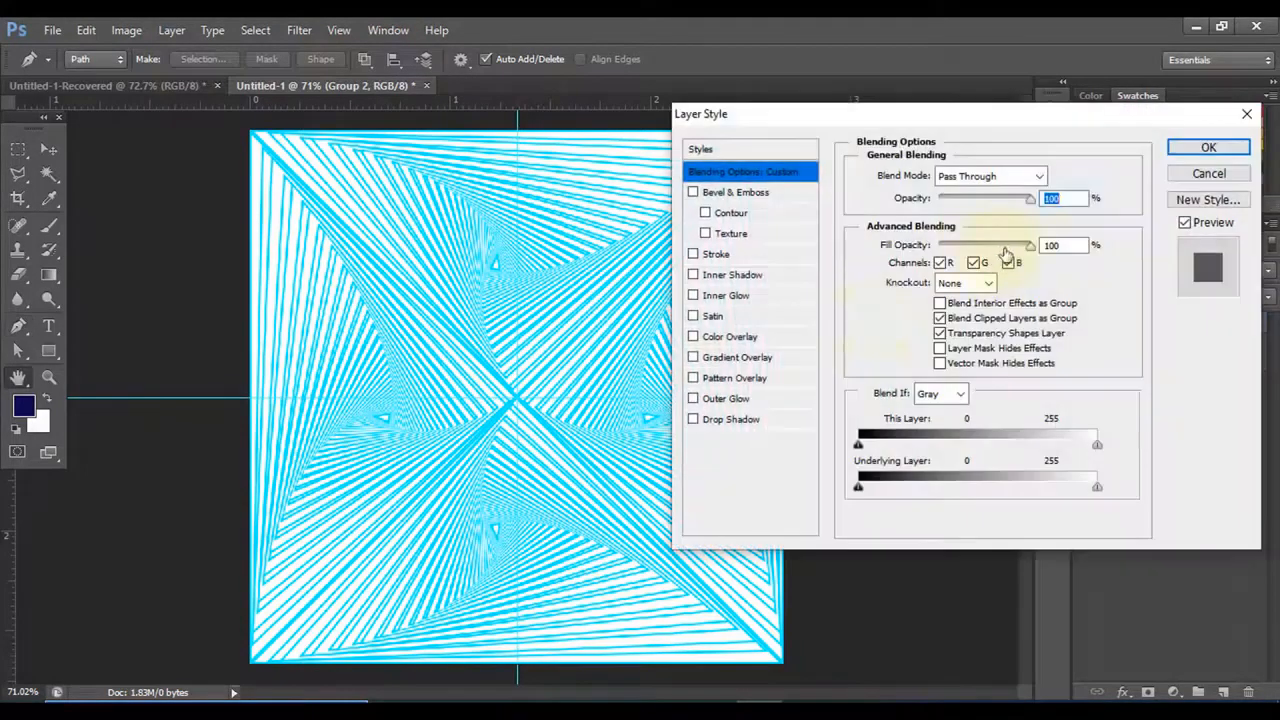
left_click(752, 360)
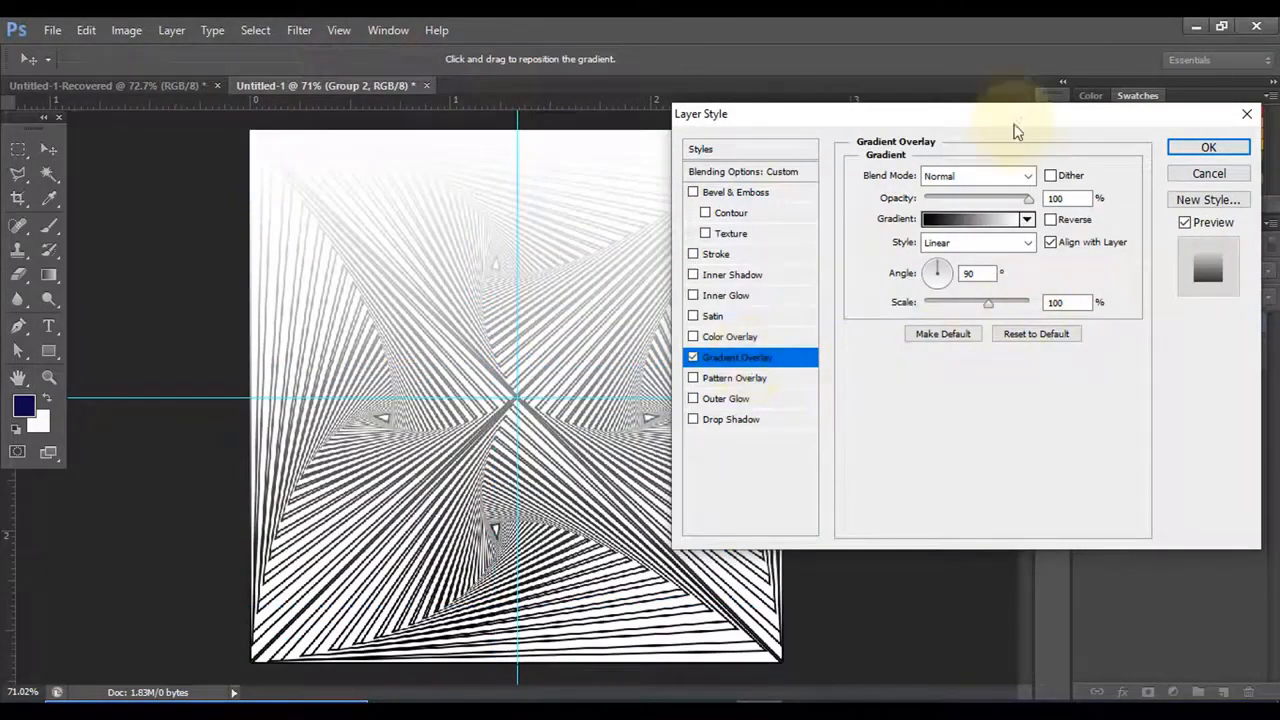
left_click_drag(1080, 128, 1151, 135)
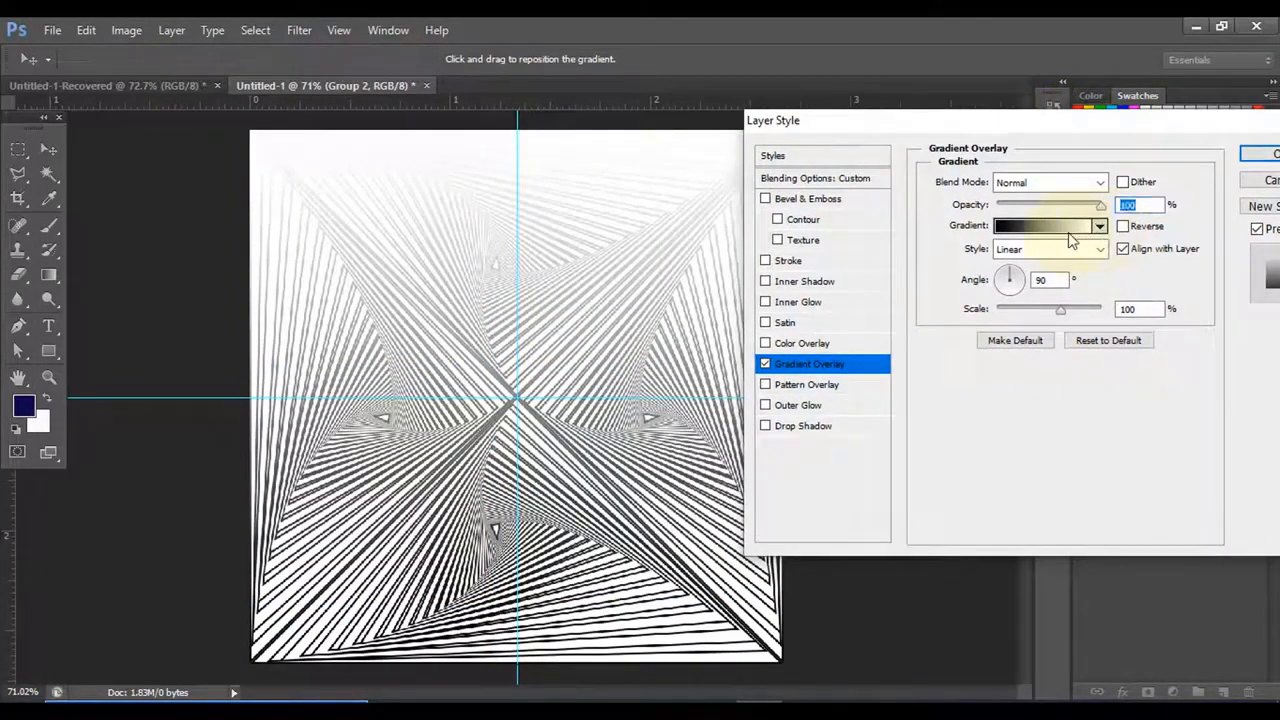
Step: Set the overlay's gradient to the pastel preset running from blue through purple, pink, orange and yellow to green, and apply the layer style
left_click(1099, 226)
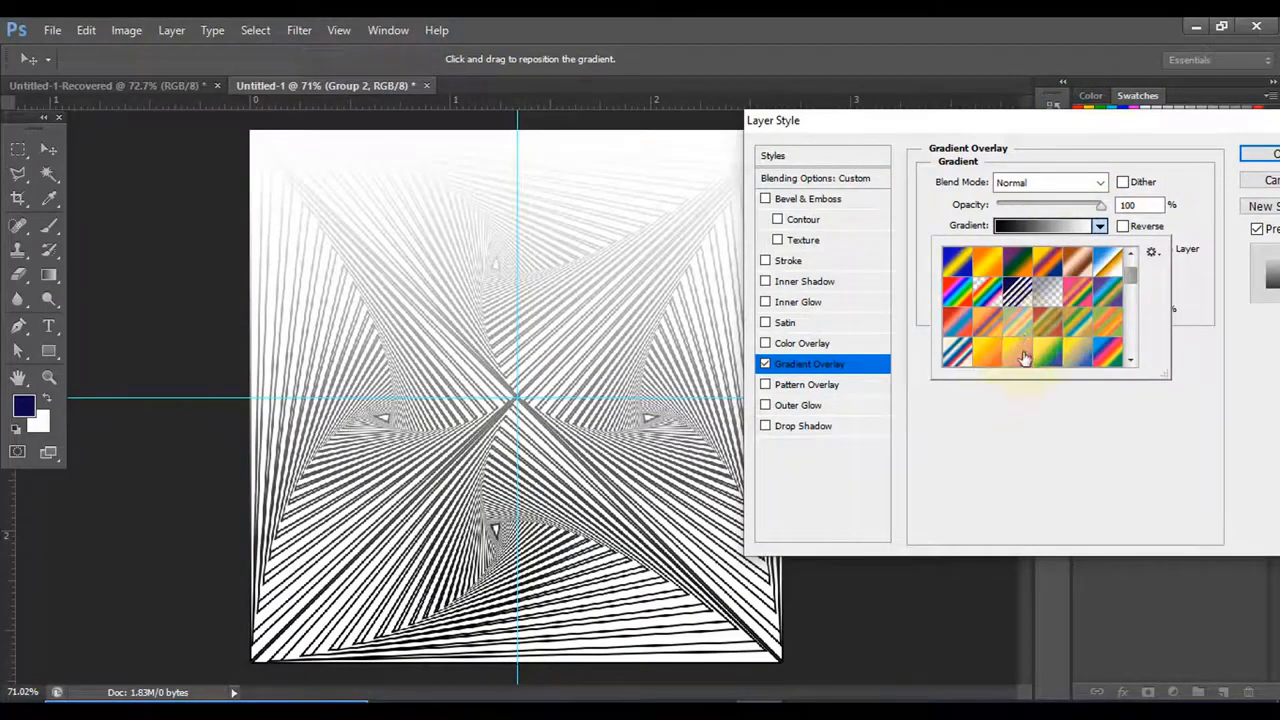
left_click(988, 358)
left_click(985, 360)
scroll(1064, 331, "down", 1)
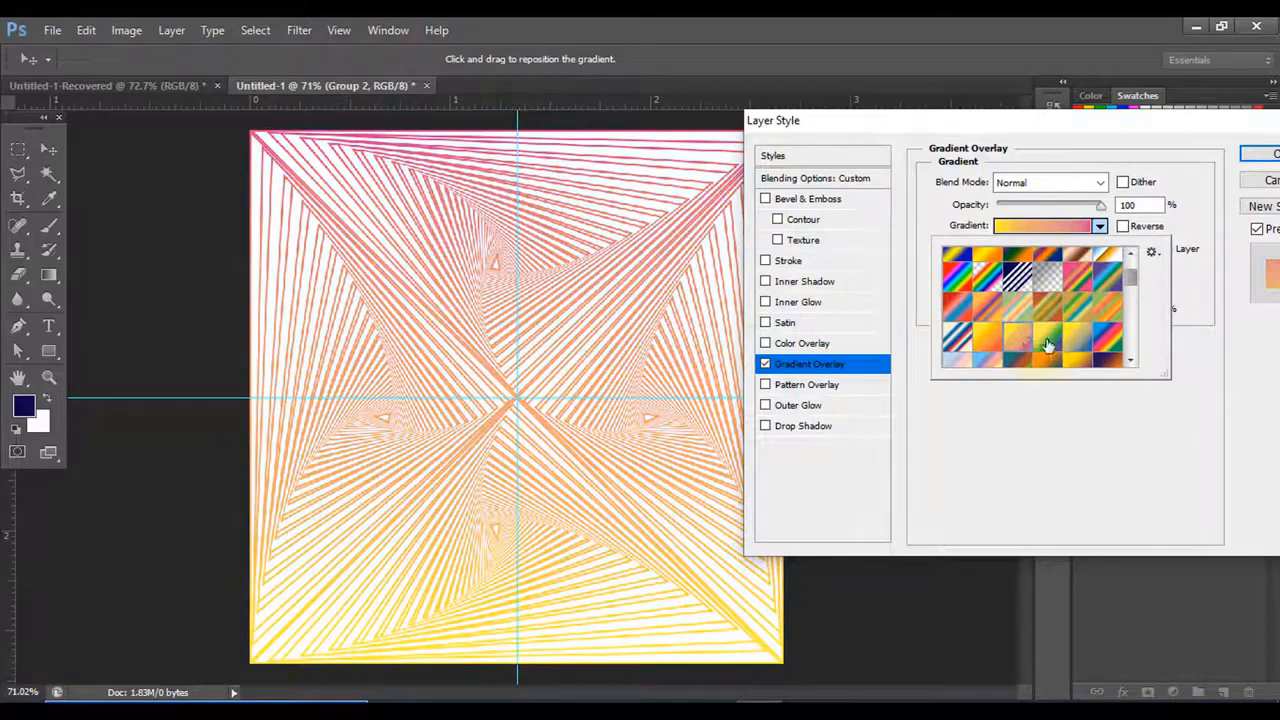
left_click(1050, 348)
scroll(1040, 320, "down", 1)
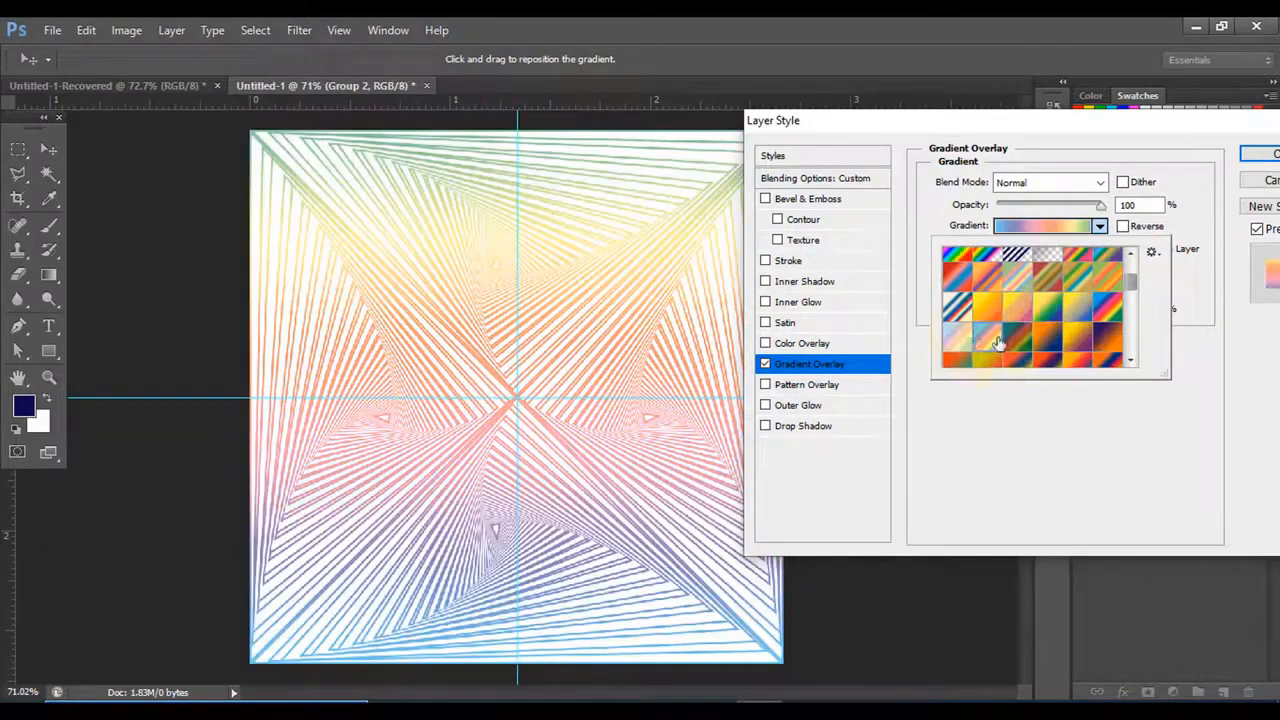
left_click(1257, 158)
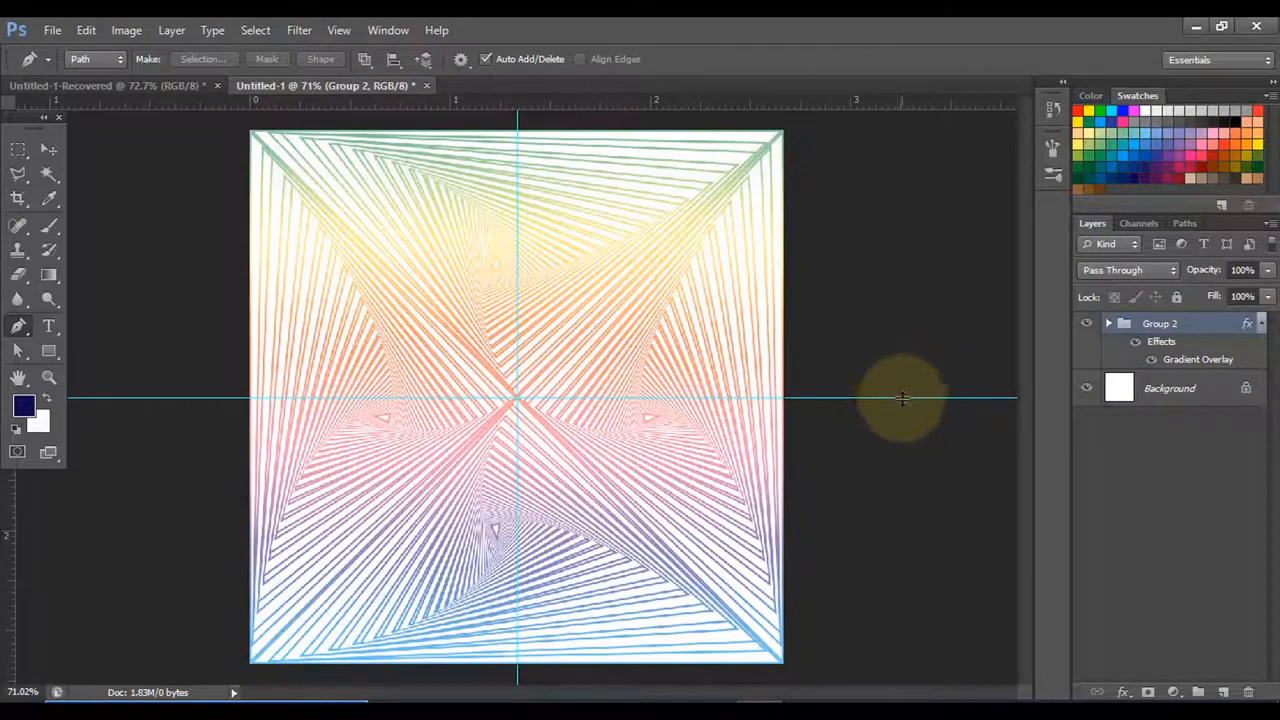
Step: Nest the gradient-coloured group inside a new group and hide the canvas guides
left_click(932, 452)
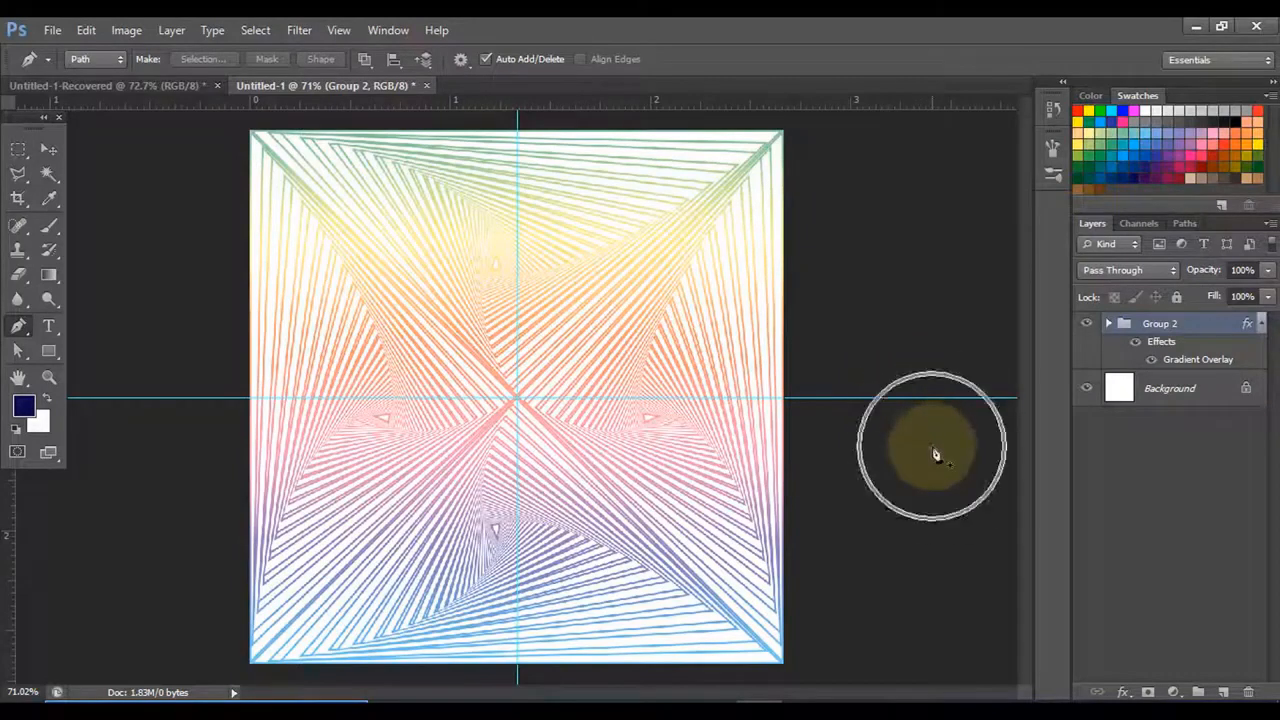
key("ctrl+g")
key("ctrl+semicolon")
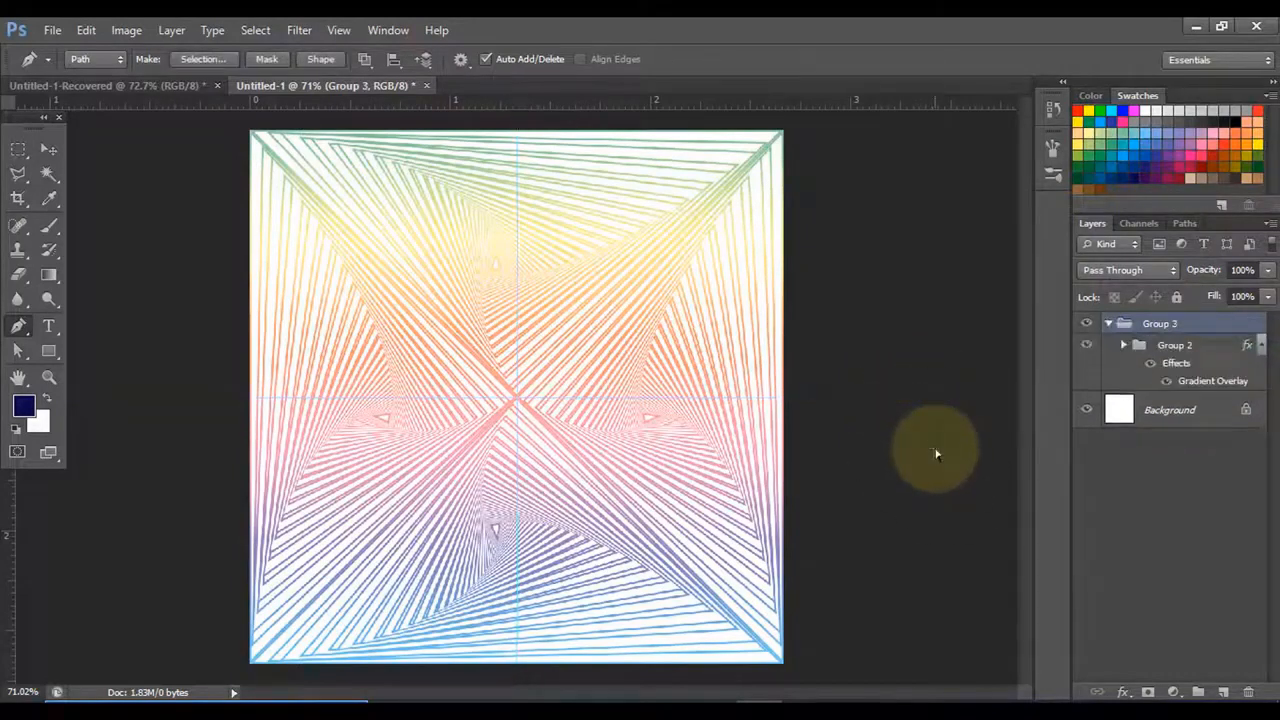
scroll(845, 447, "up", 3)
scroll(844, 441, "down", 4)
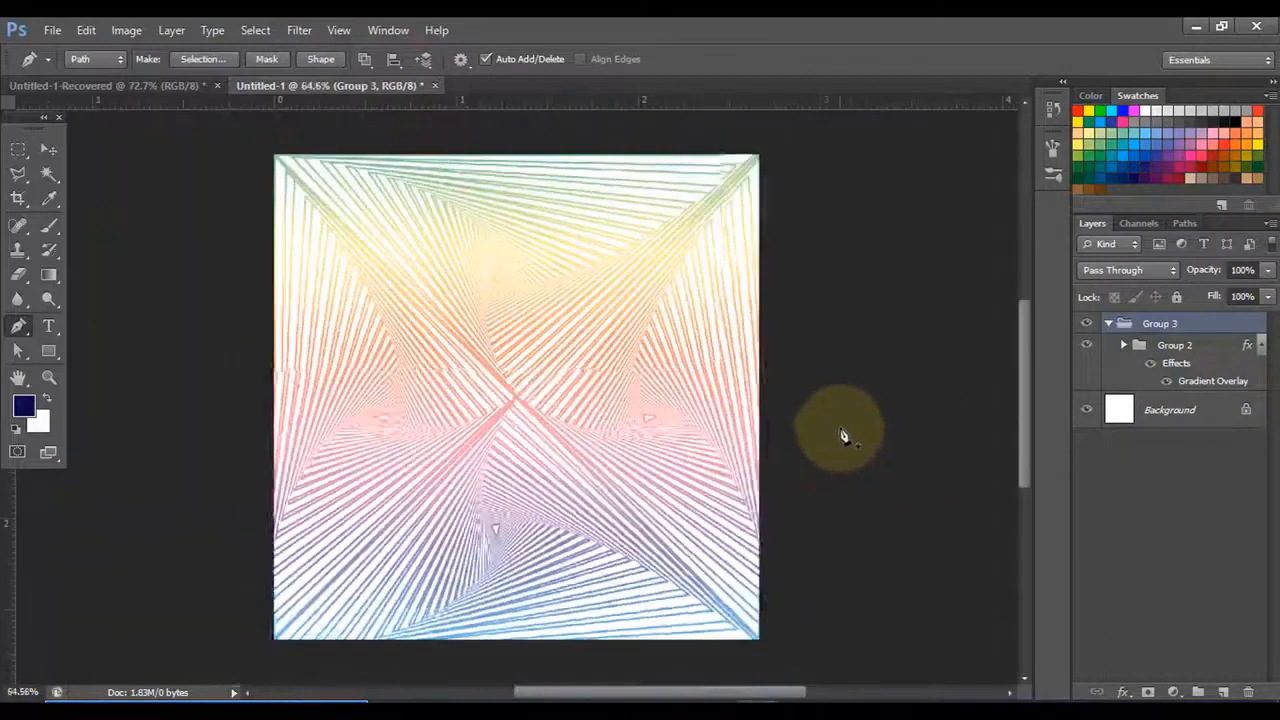
scroll(447, 458, "up", 1)
scroll(447, 458, "up", 1)
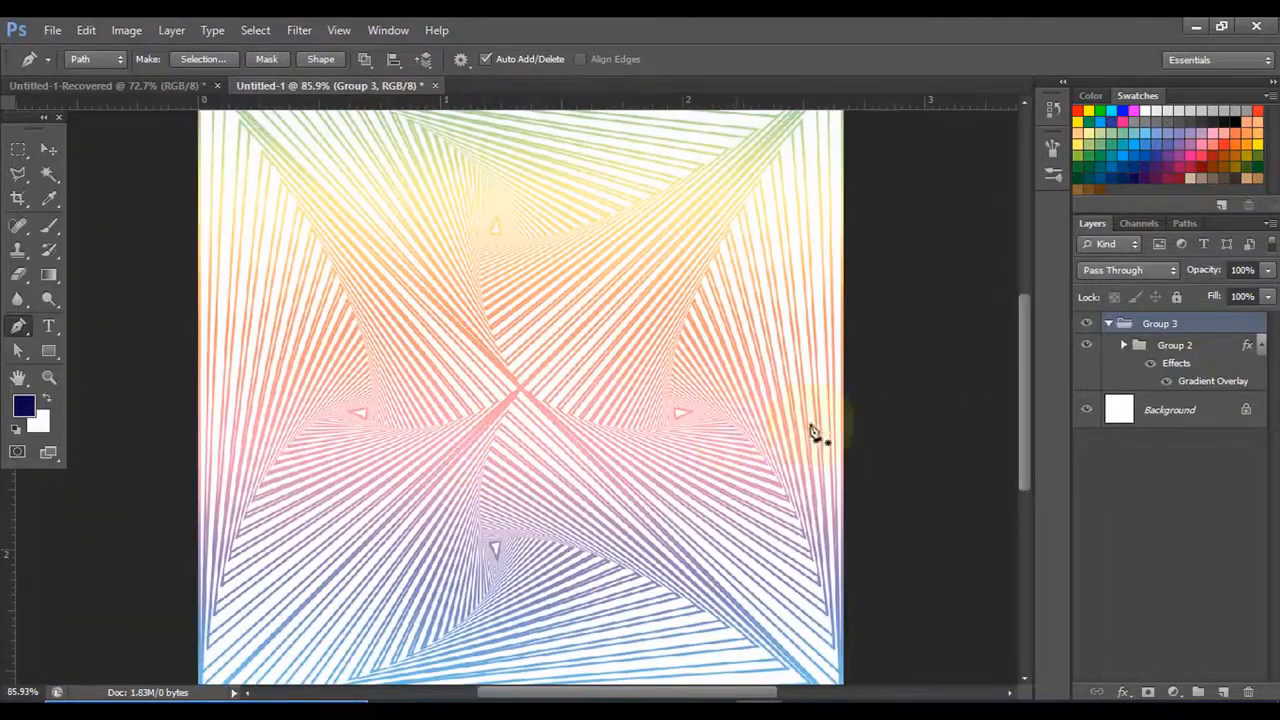
scroll(932, 408, "down", 1)
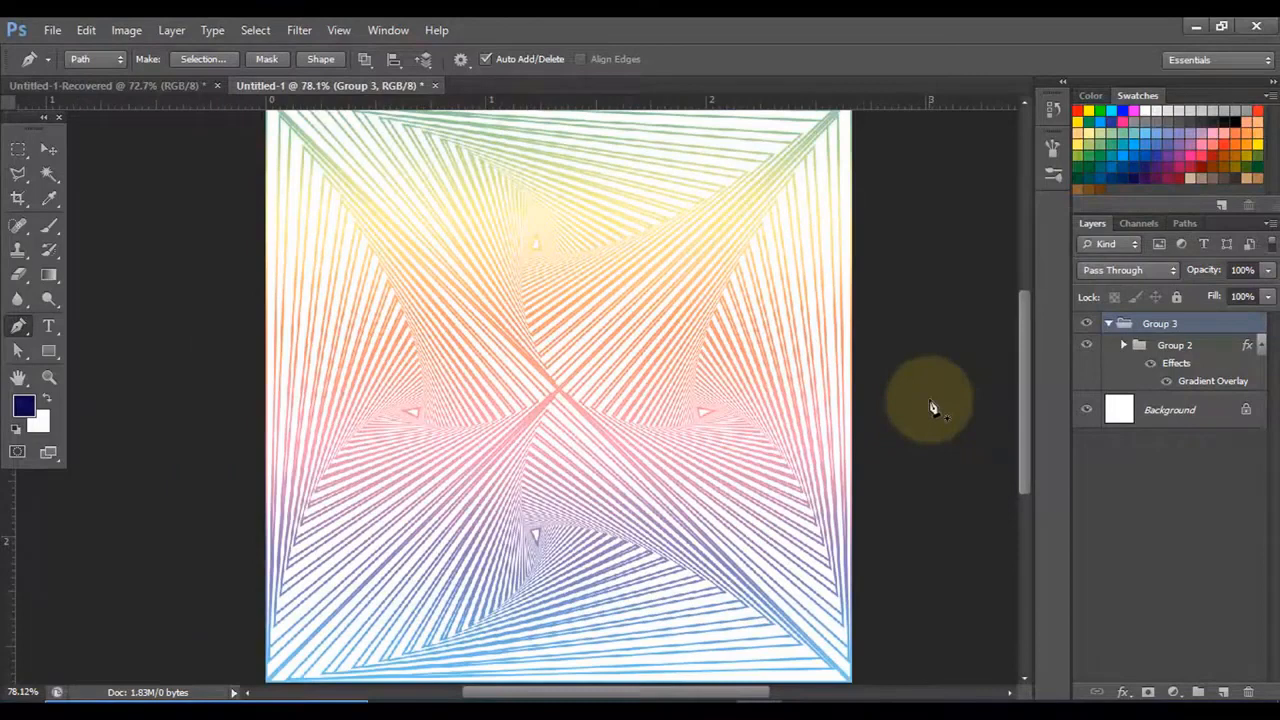